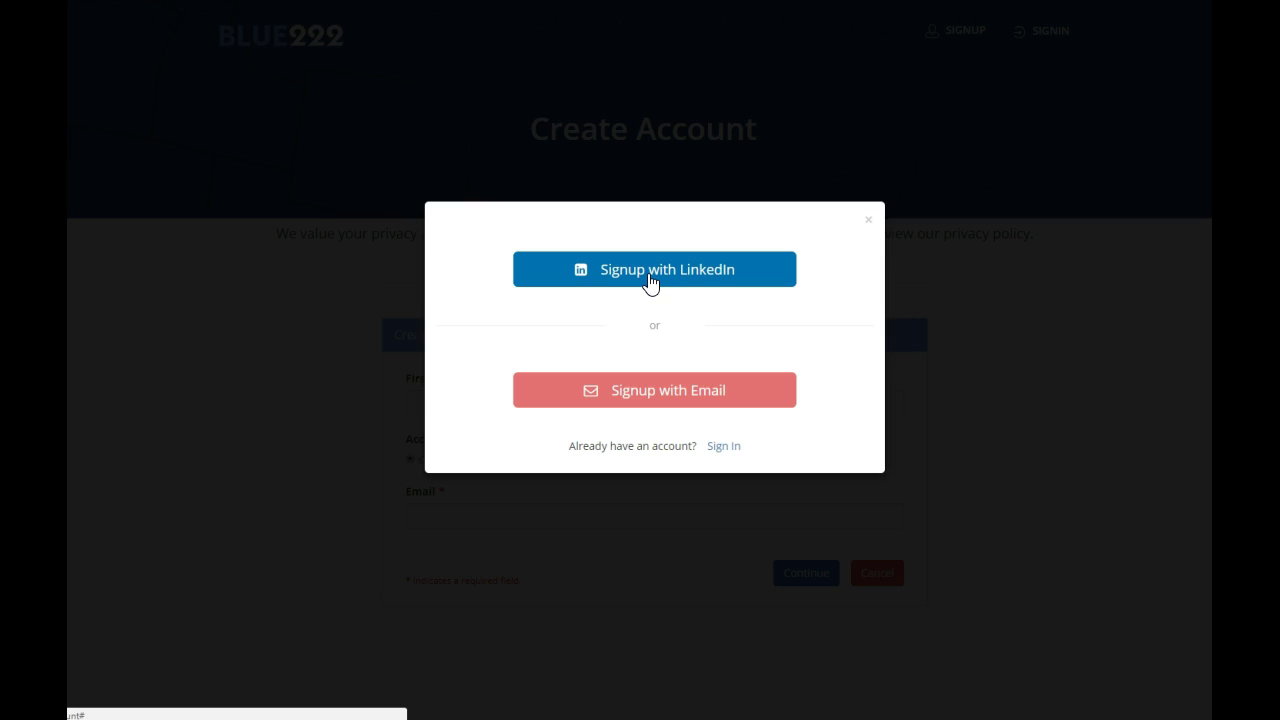
Choose email as the sign-up method, and sign in to the existing vendor account with the saved credentials
click(648, 392)
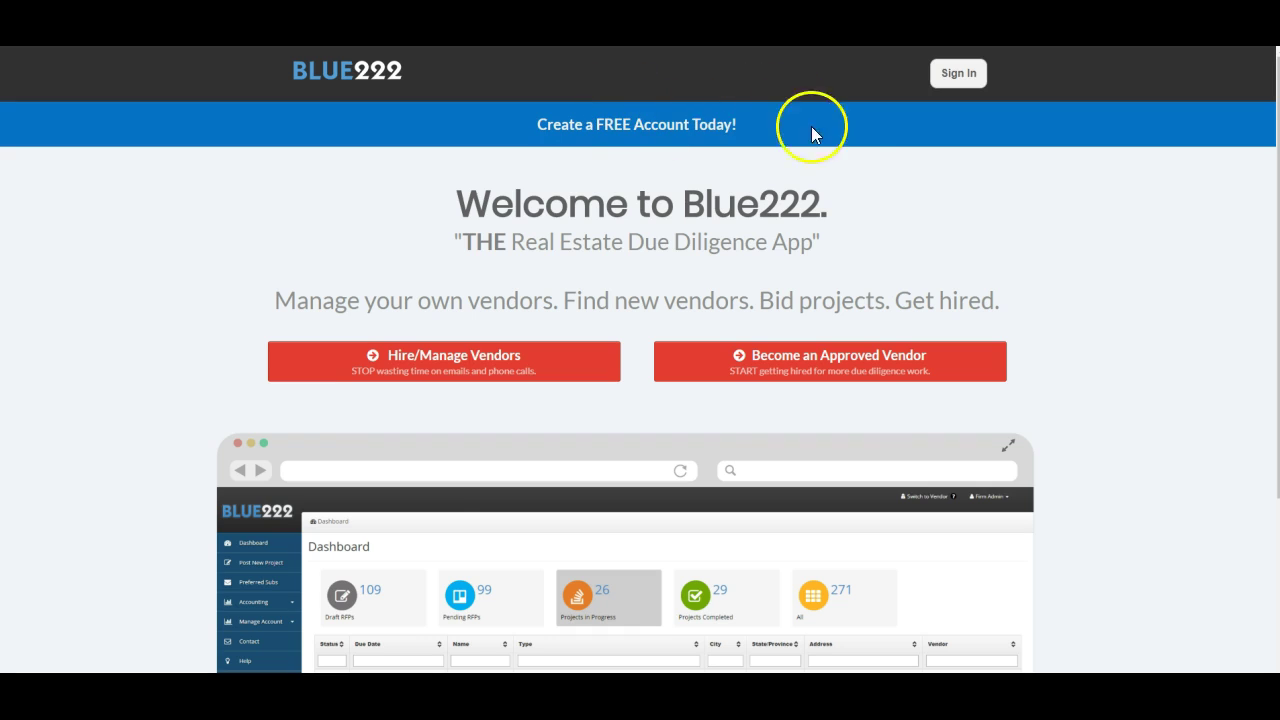
click(960, 76)
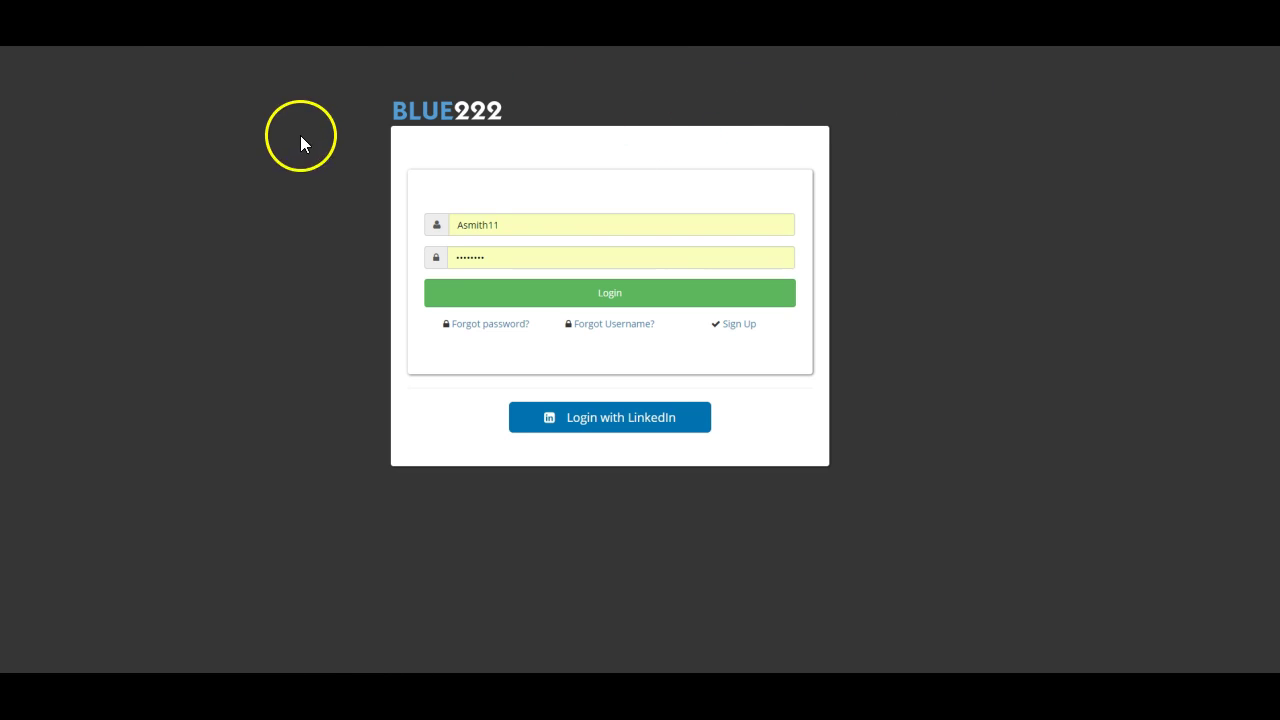
click(626, 302)
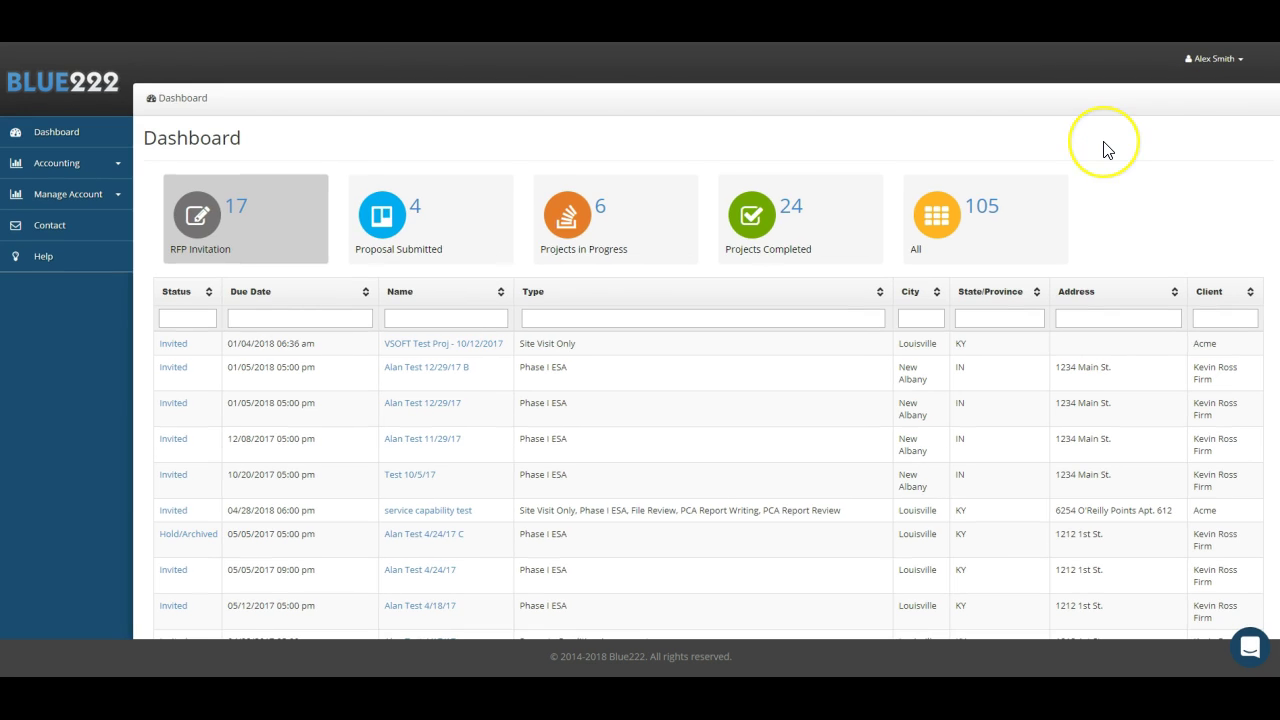
Open the signed-in vendor's profile and show its editable details
click(1215, 60)
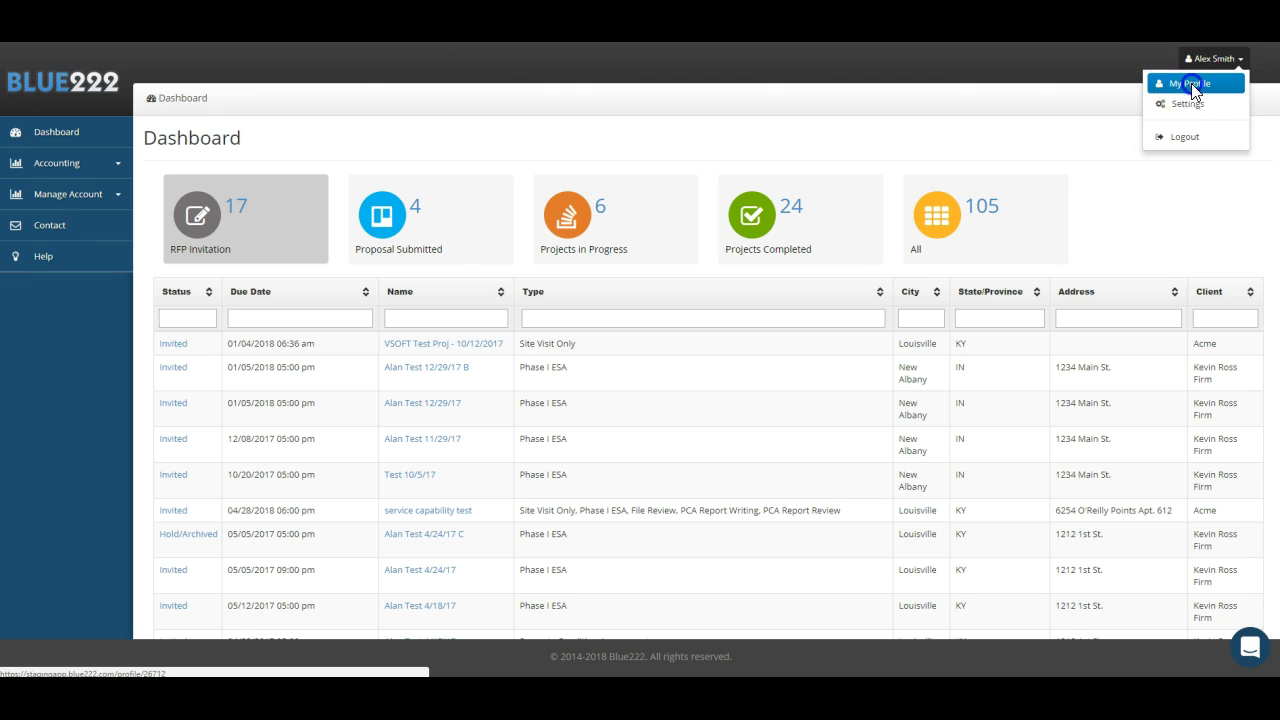
click(1191, 83)
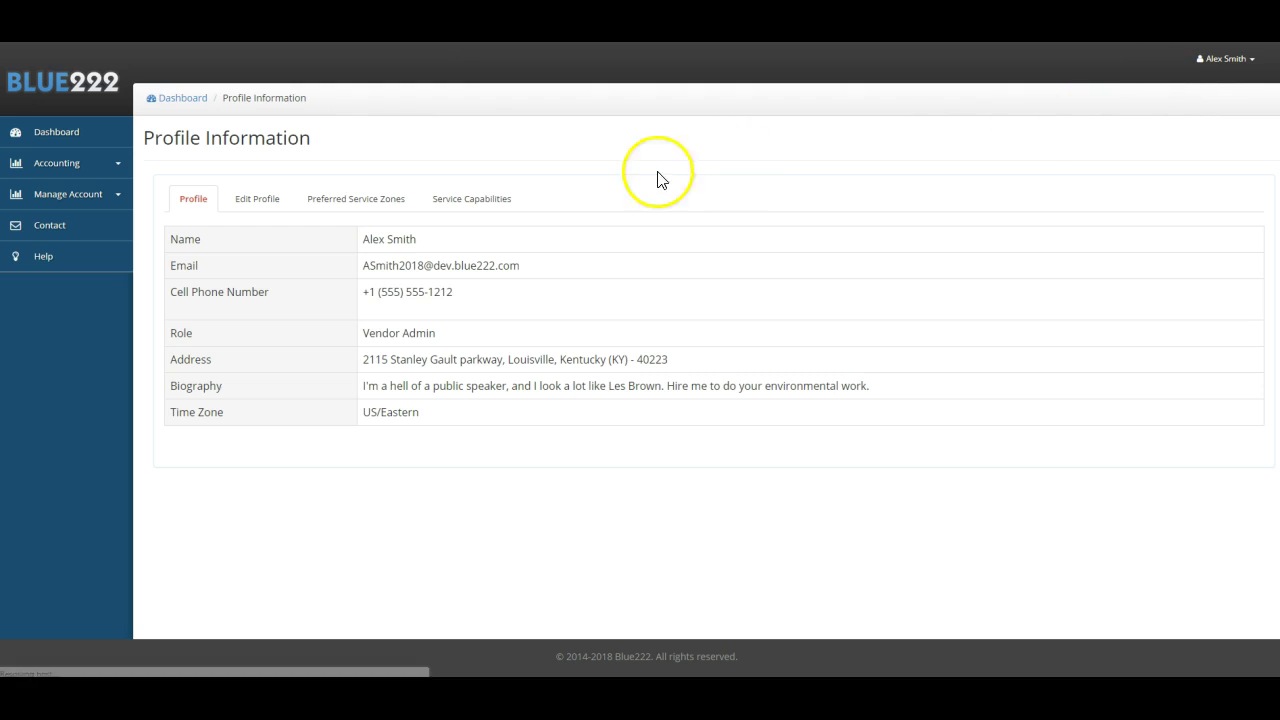
click(256, 200)
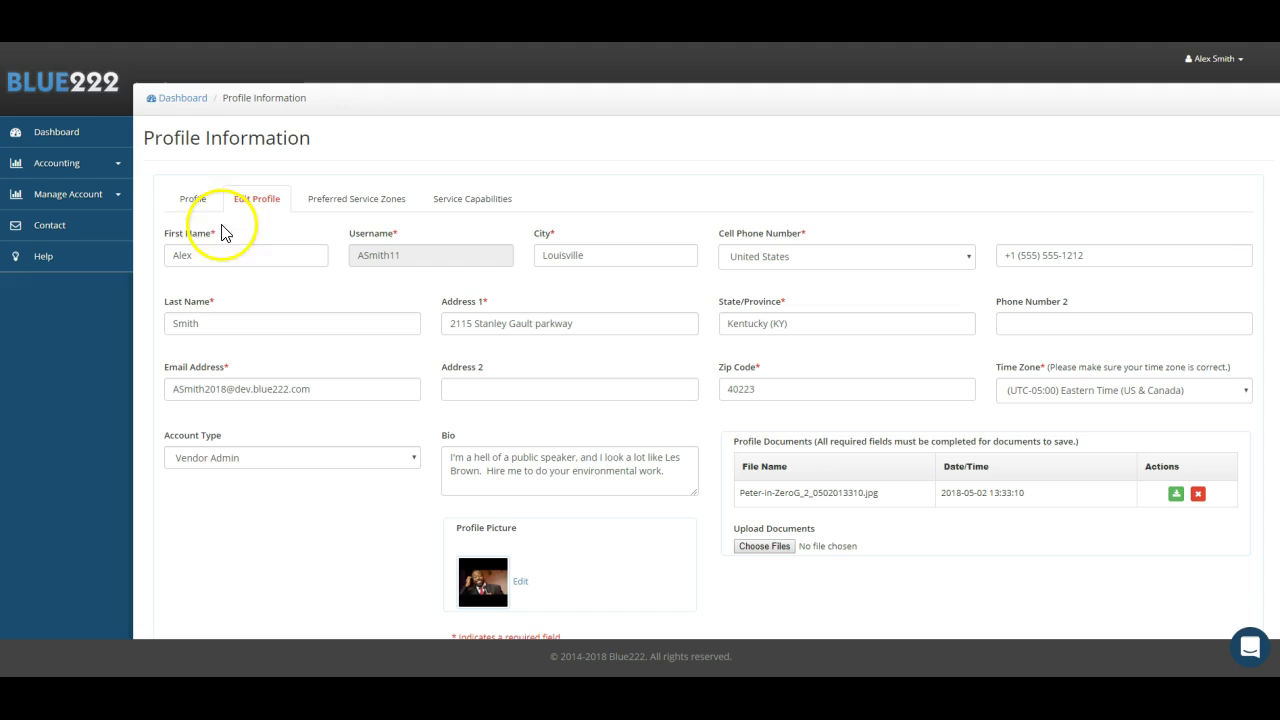
View the profile's preferred service zones, and check the profile visibility options in its service capabilities
click(360, 205)
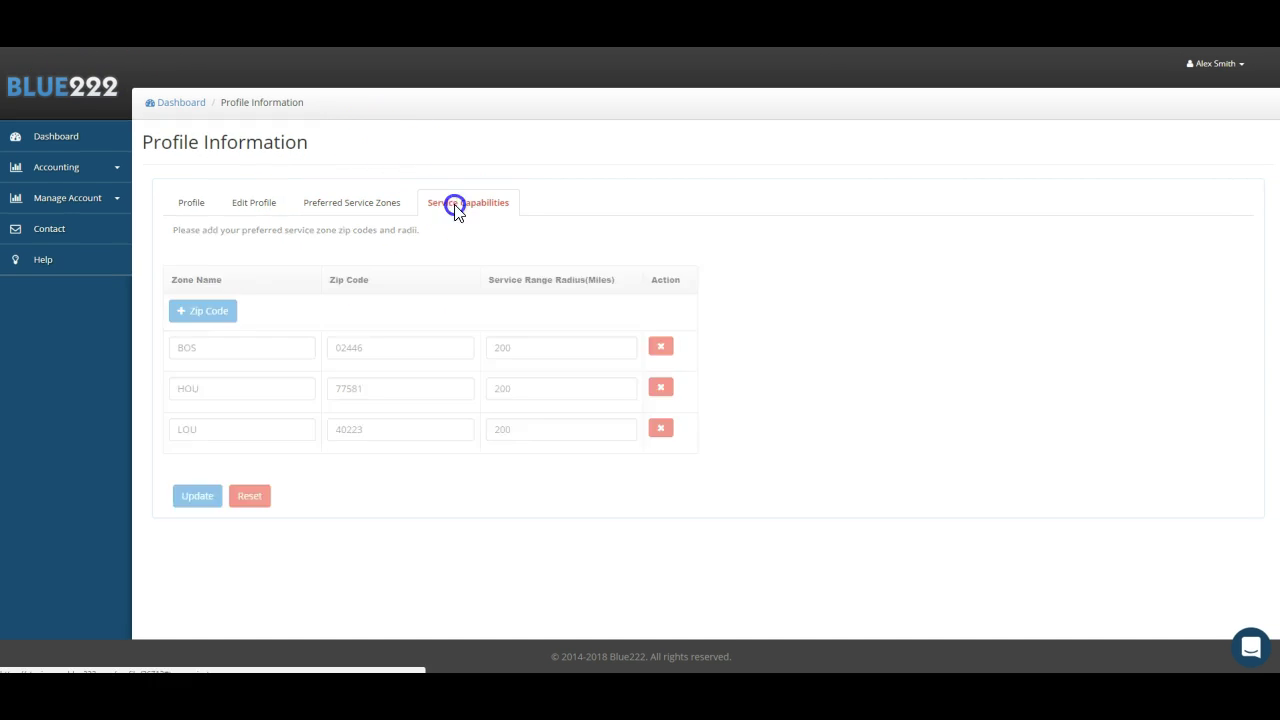
click(458, 210)
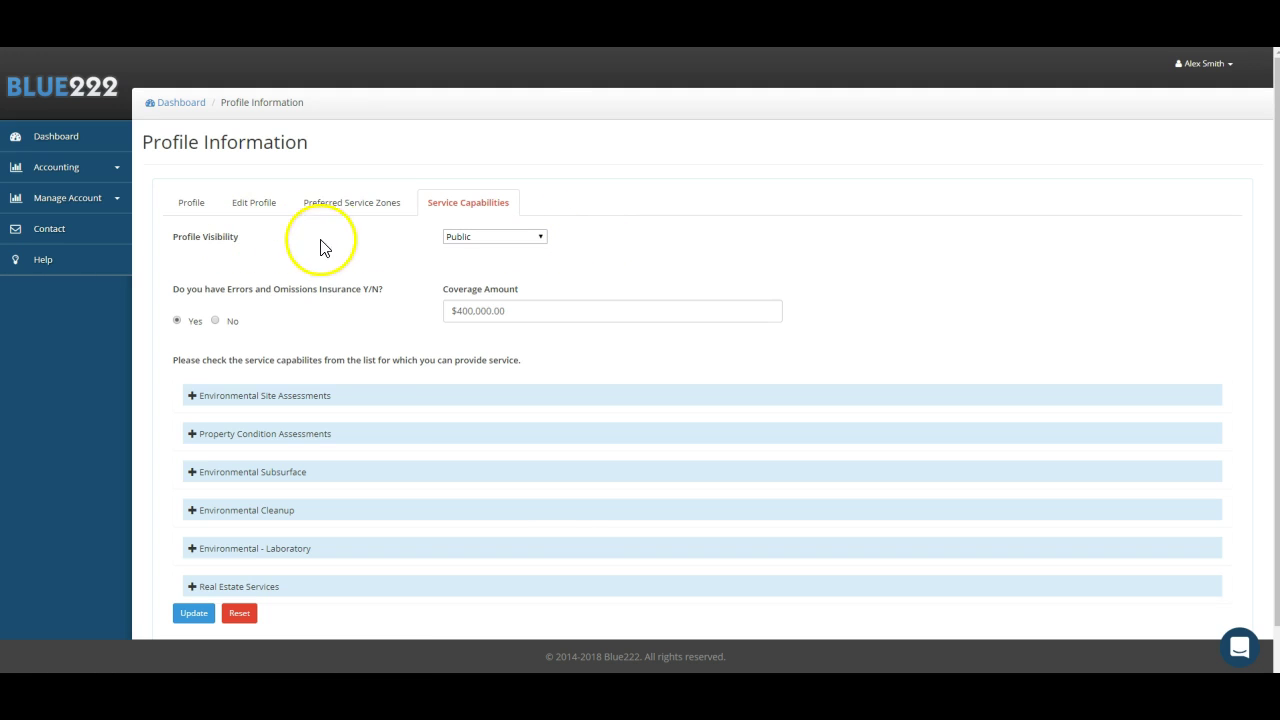
click(502, 240)
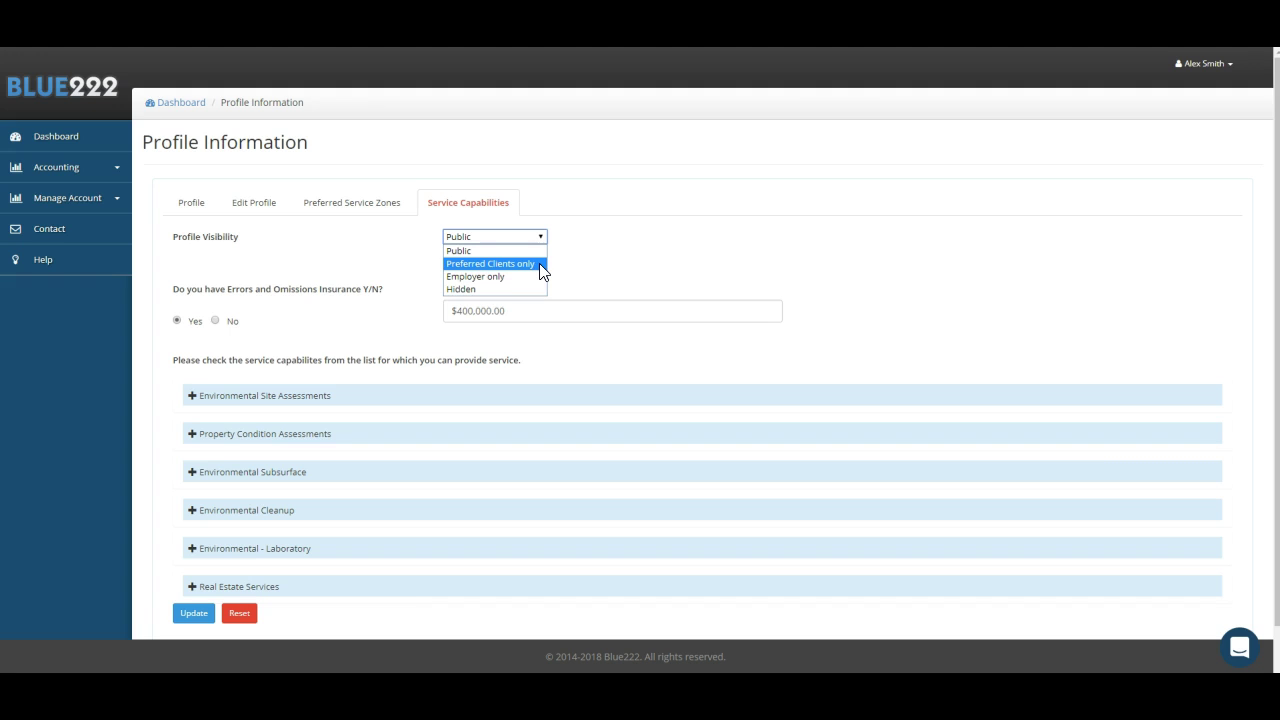
click(287, 317)
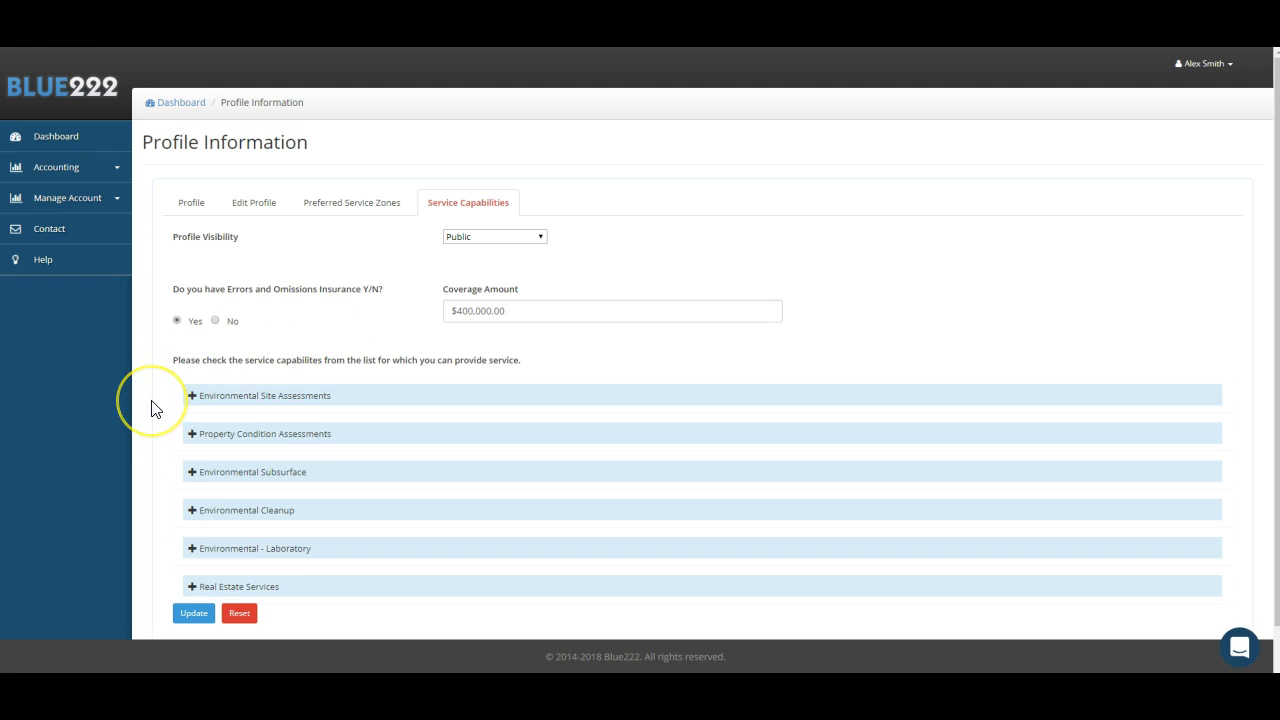
Examine the services offered under Environmental Site Assessments and Property Condition Assessments, collapsing each category after viewing
scroll(152, 408, down, 1)
click(193, 346)
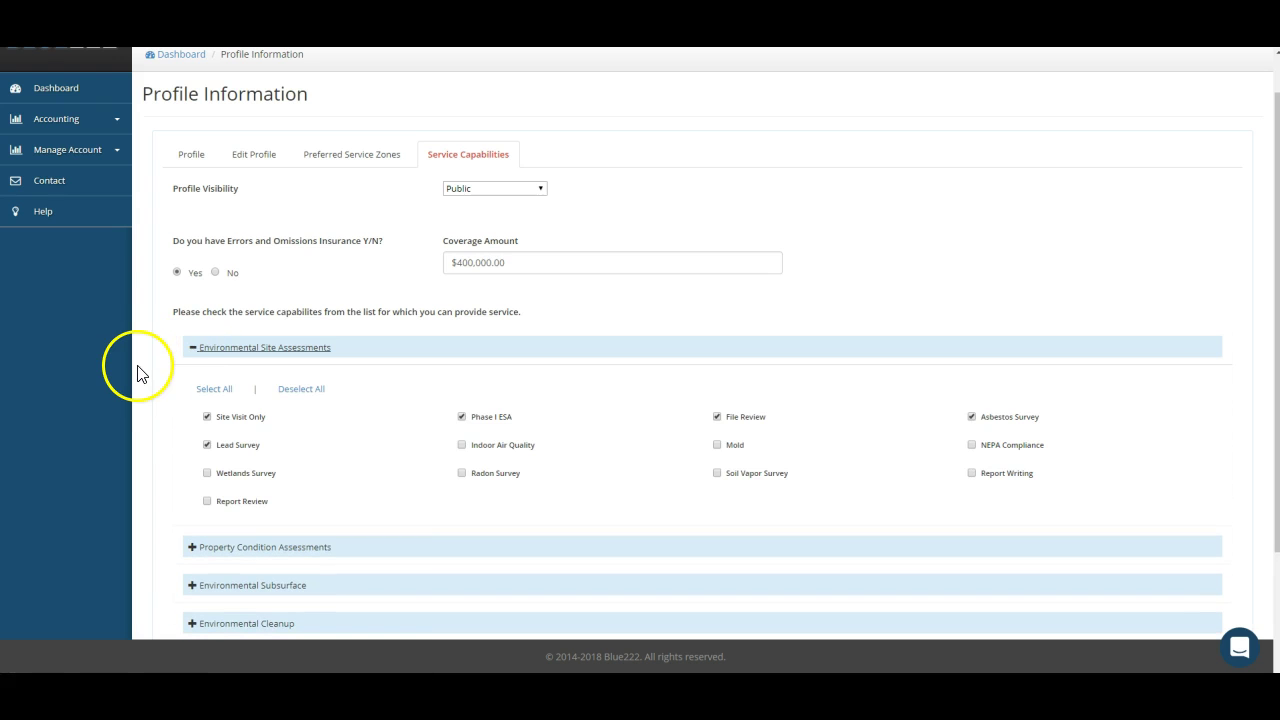
click(194, 348)
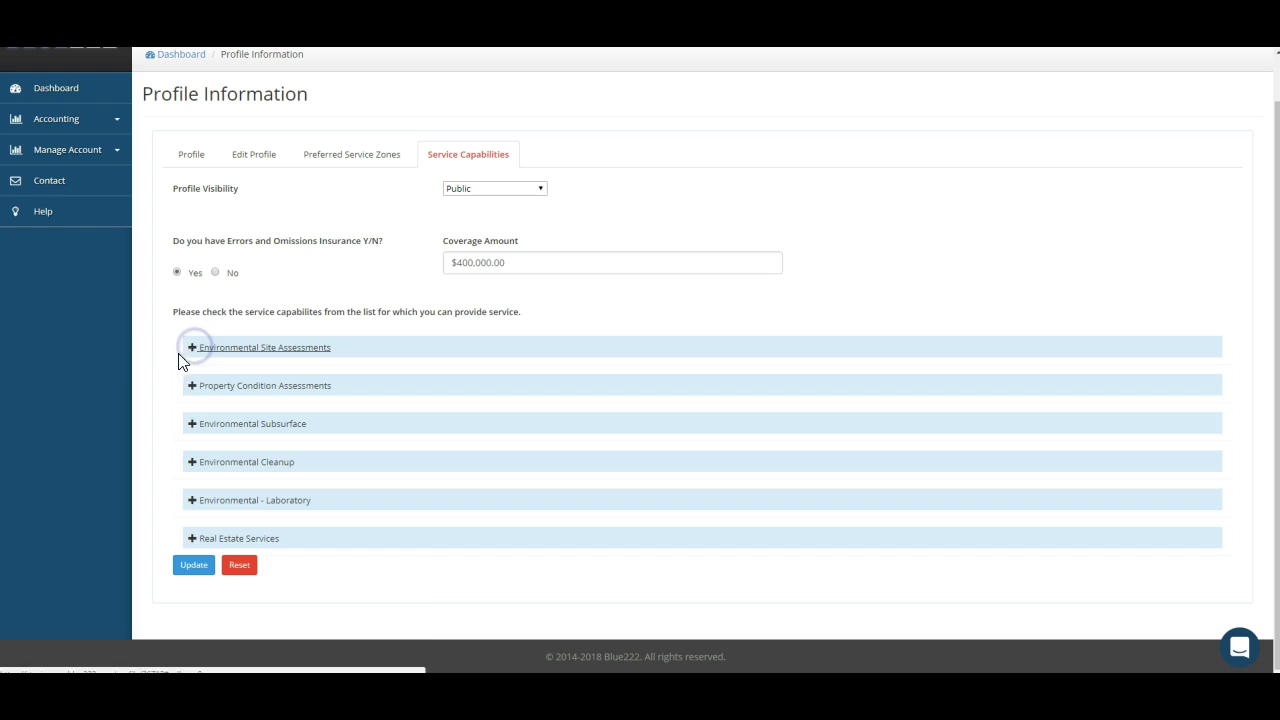
click(192, 386)
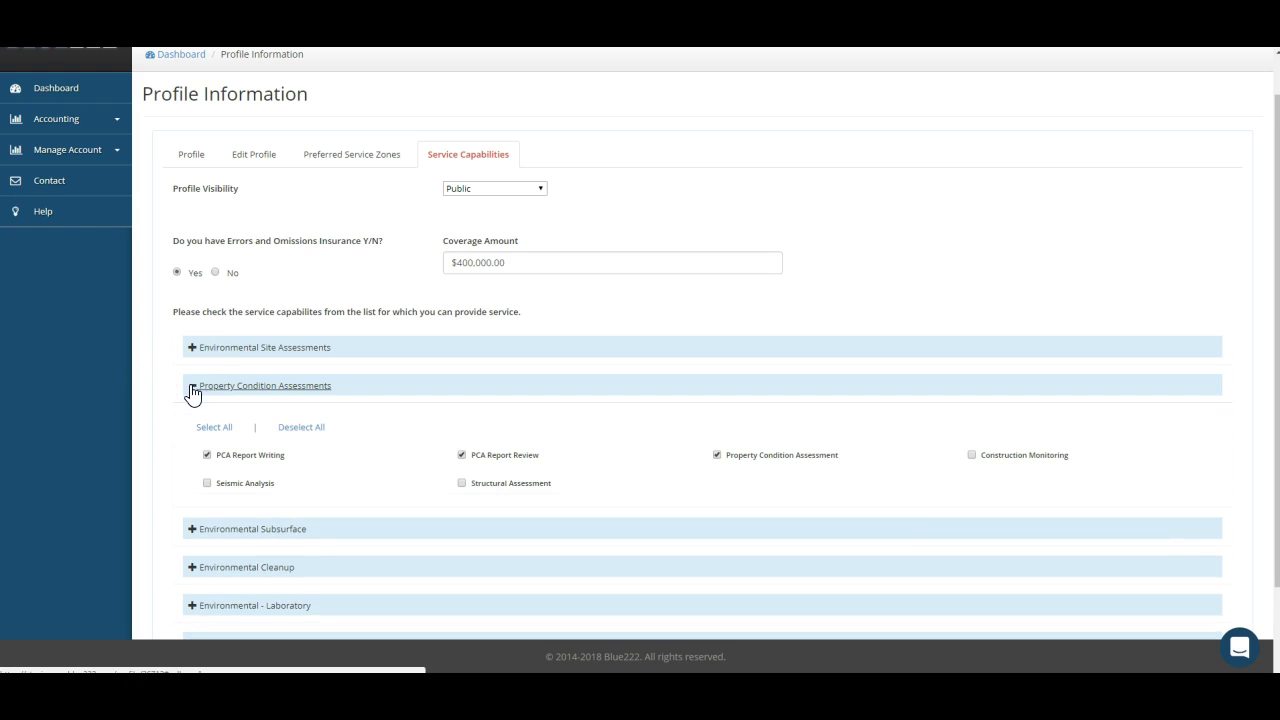
click(193, 388)
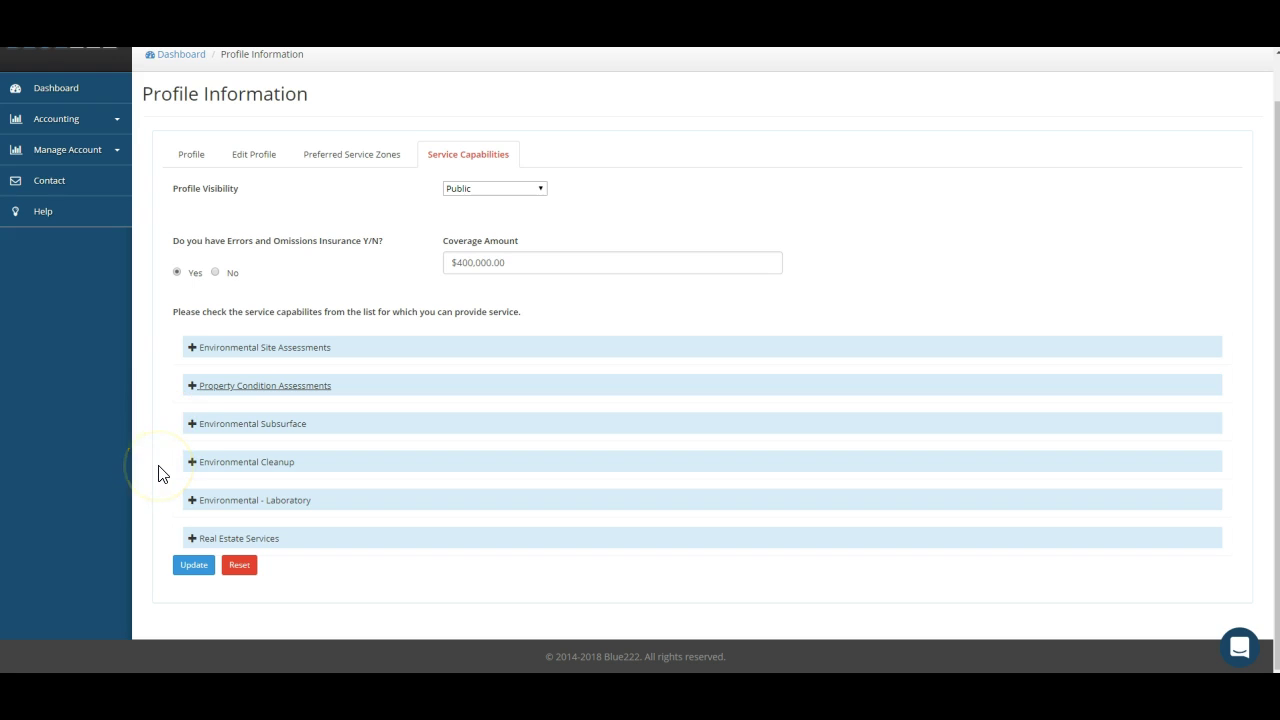
scroll(162, 473, up, 1)
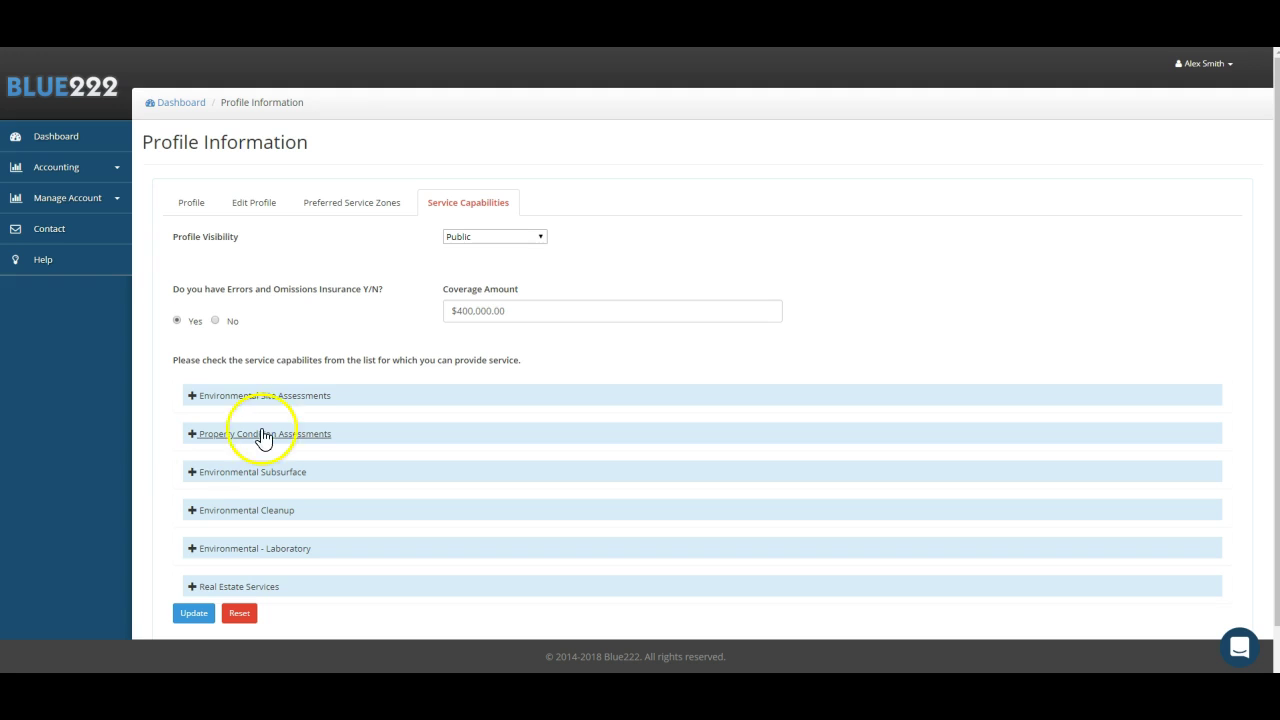
click(191, 397)
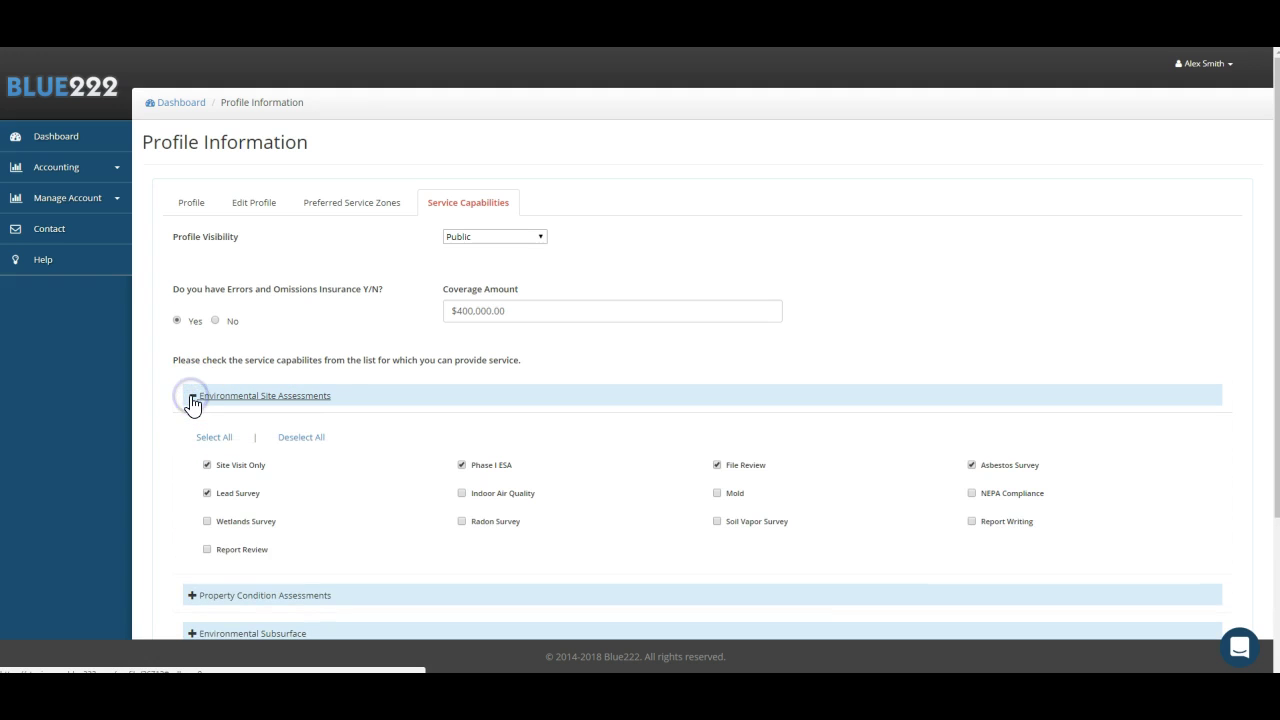
click(191, 397)
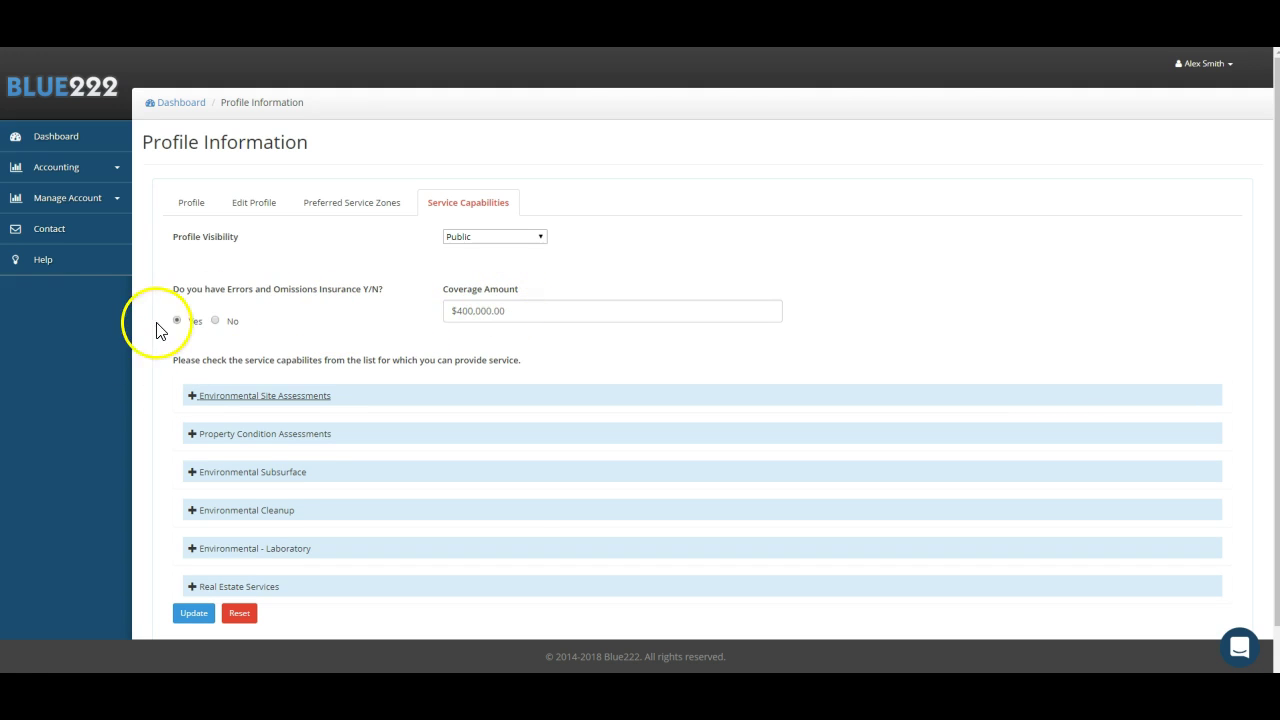
Revisit the preferred service zones, and list the RFP invitations on the dashboard
click(369, 214)
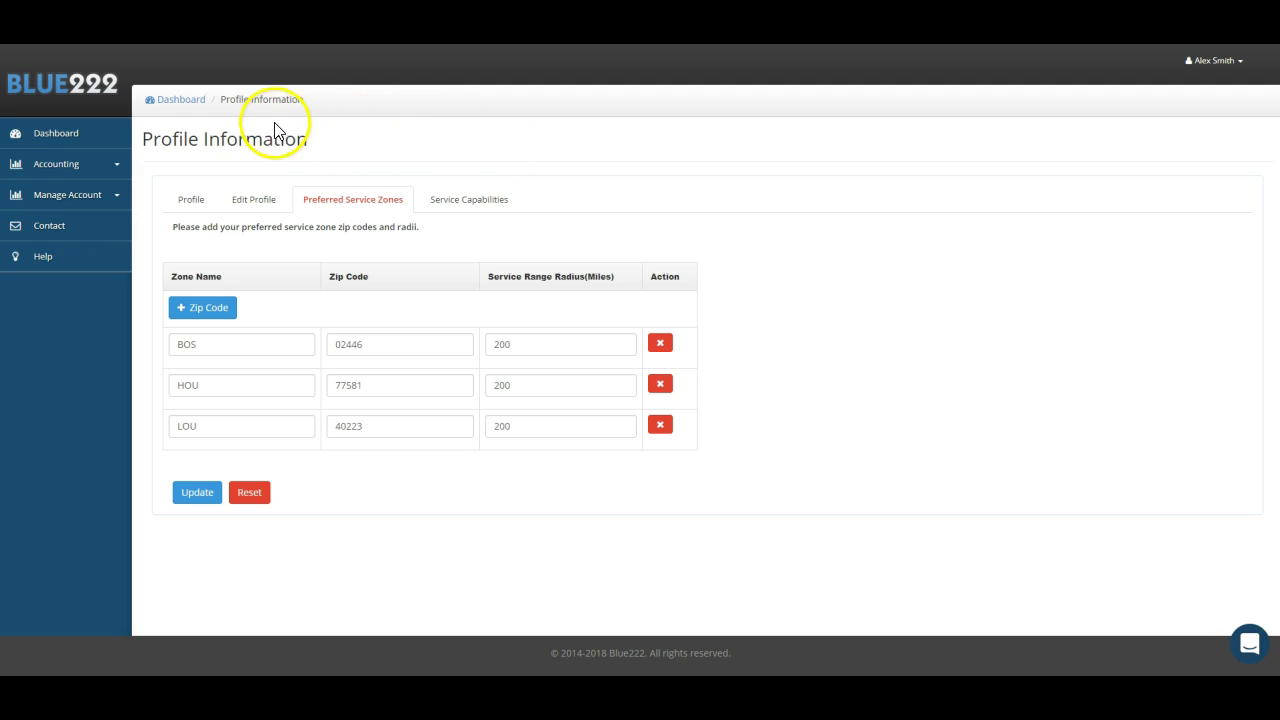
click(47, 137)
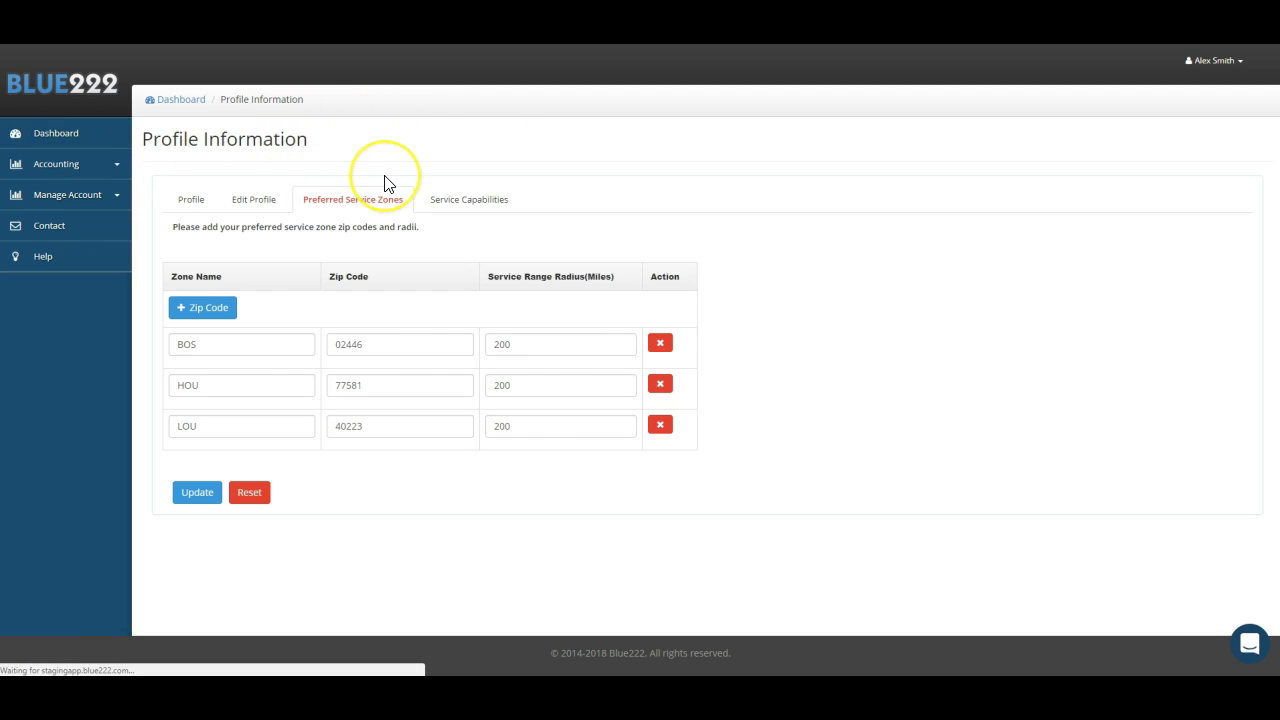
click(228, 208)
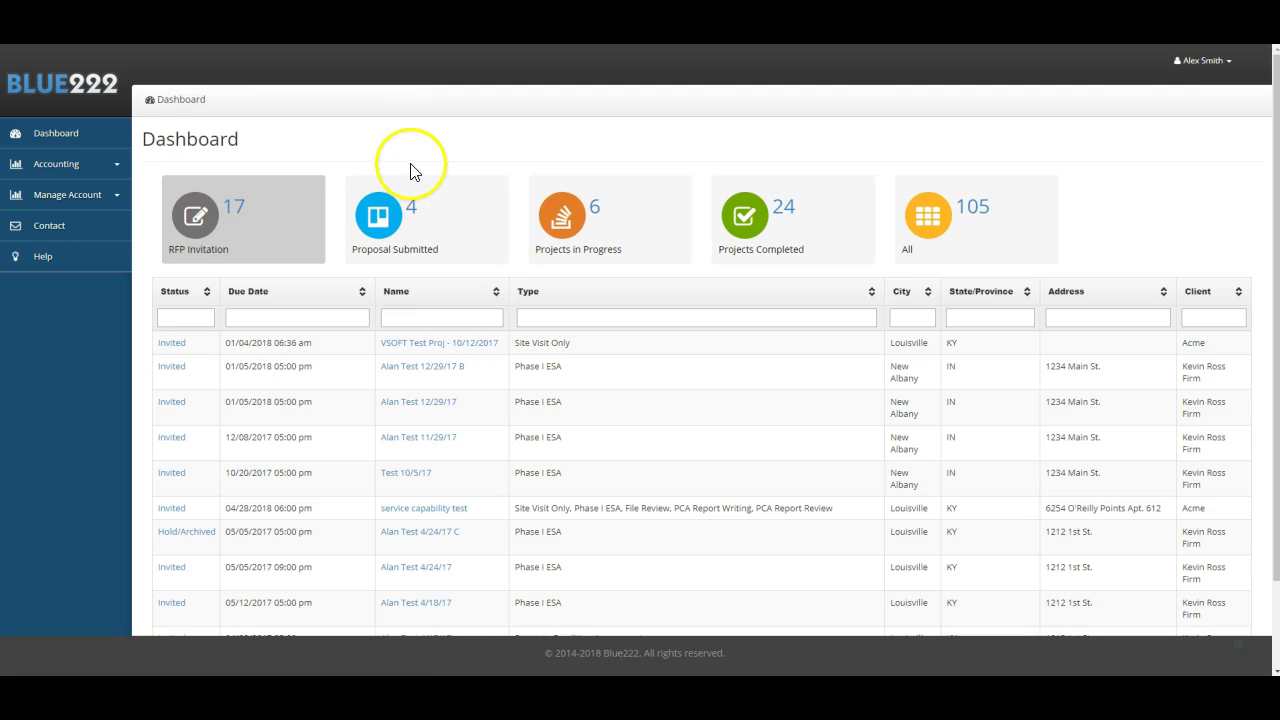
Open the invitation "VSOFT Test Proj - 10/12/2017" and review its RFP details, proposal form and message center
click(454, 344)
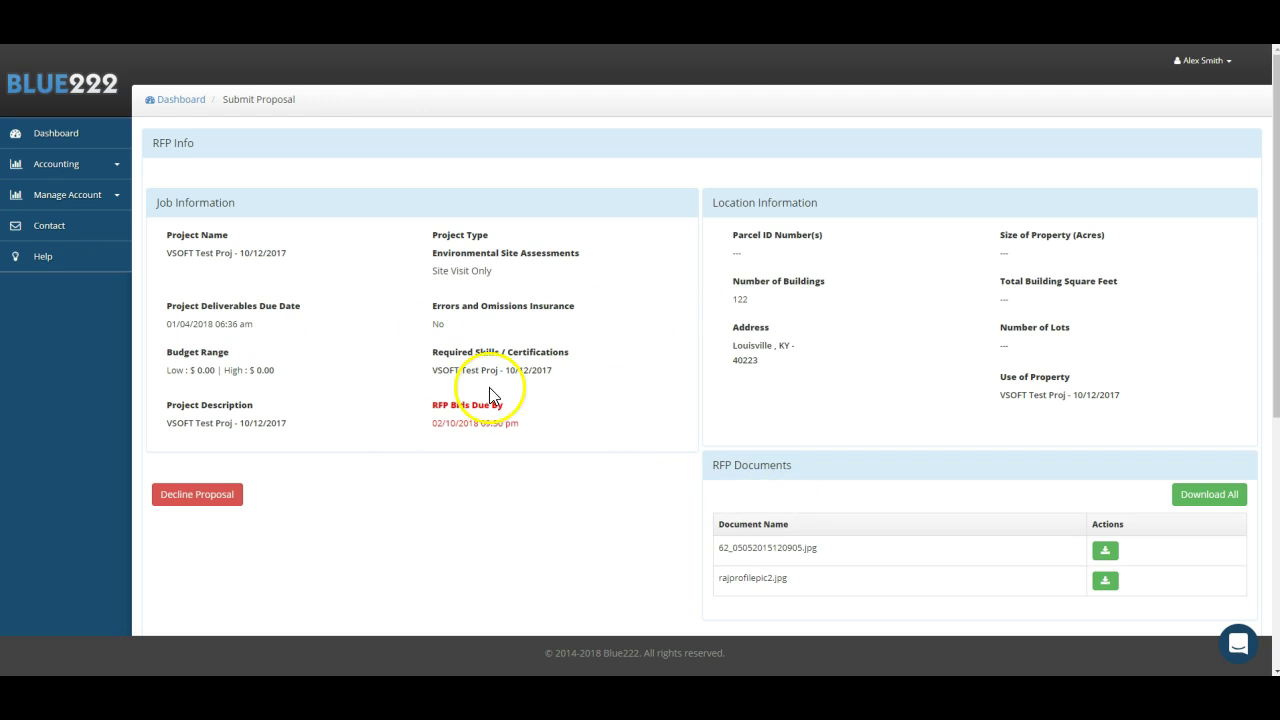
scroll(545, 527, down, 1)
scroll(545, 527, down, 2)
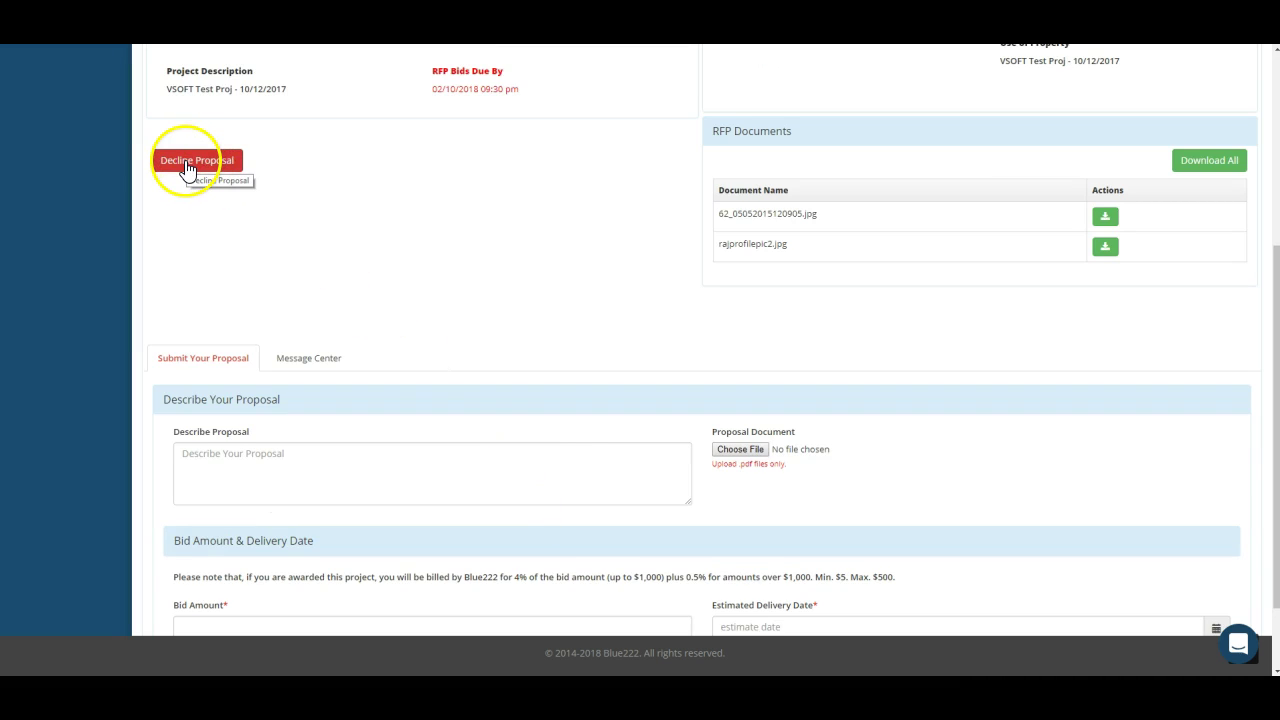
scroll(363, 250, down, 1)
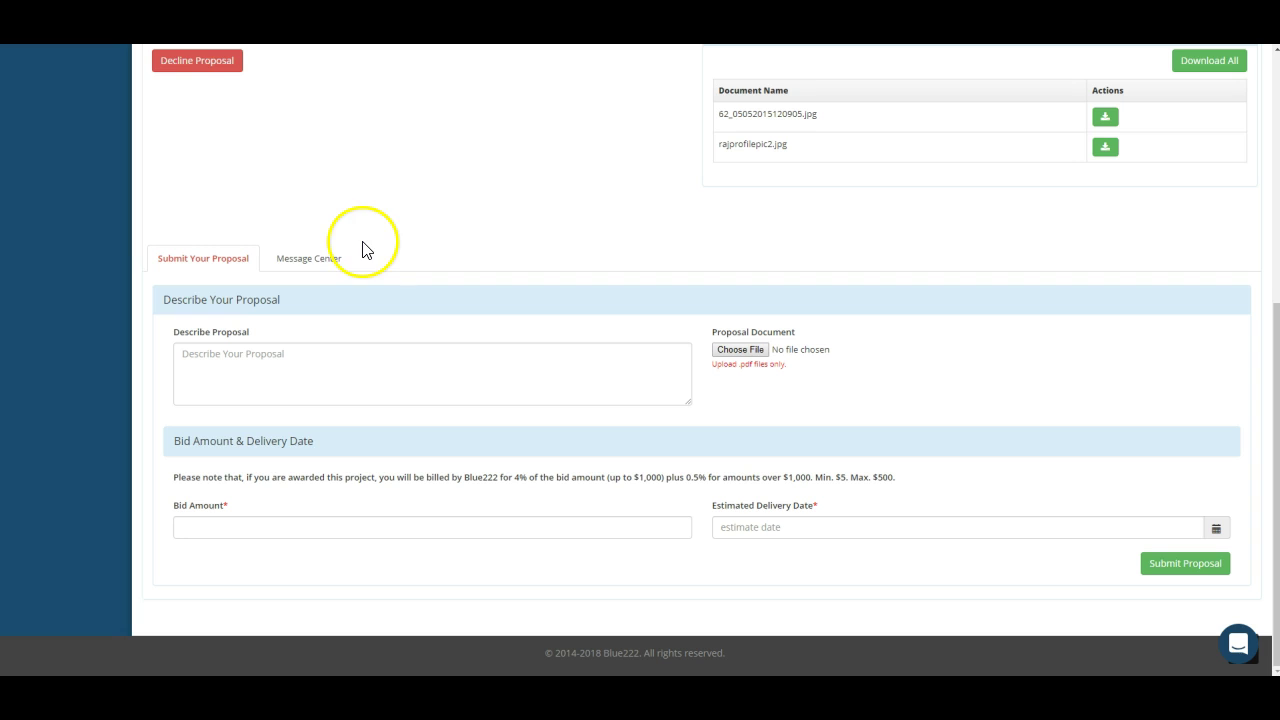
click(308, 268)
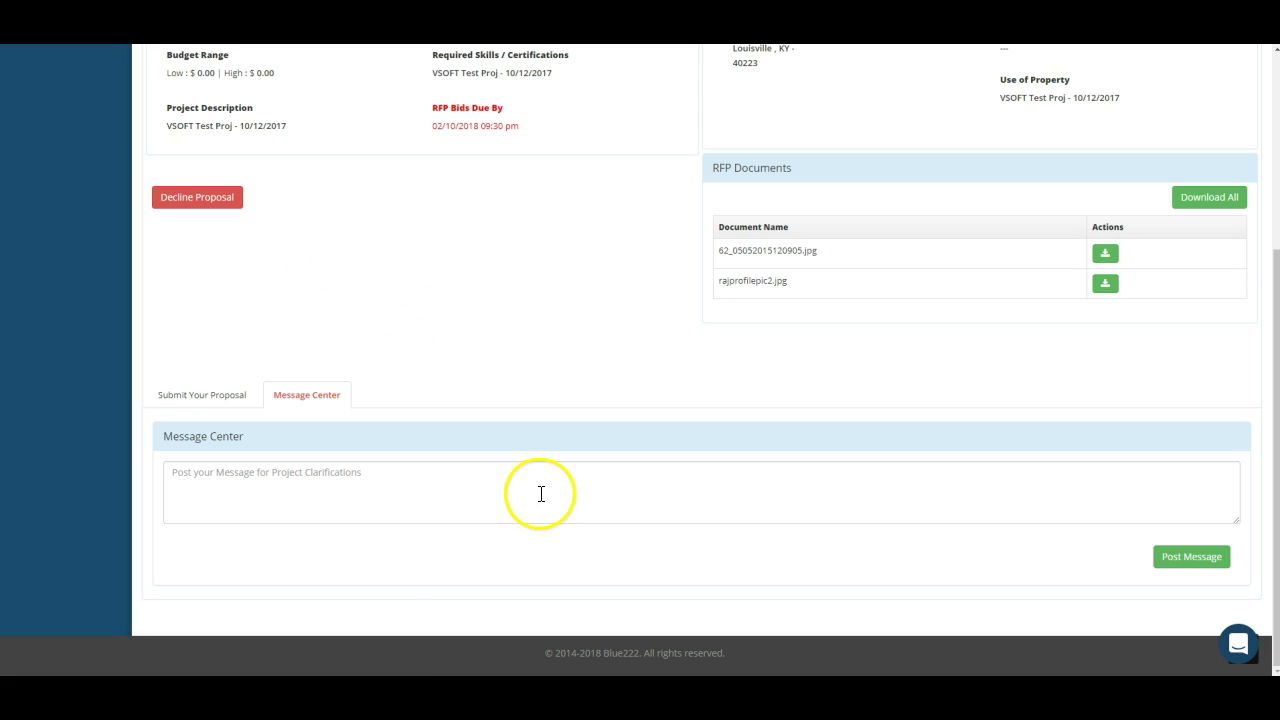
click(187, 396)
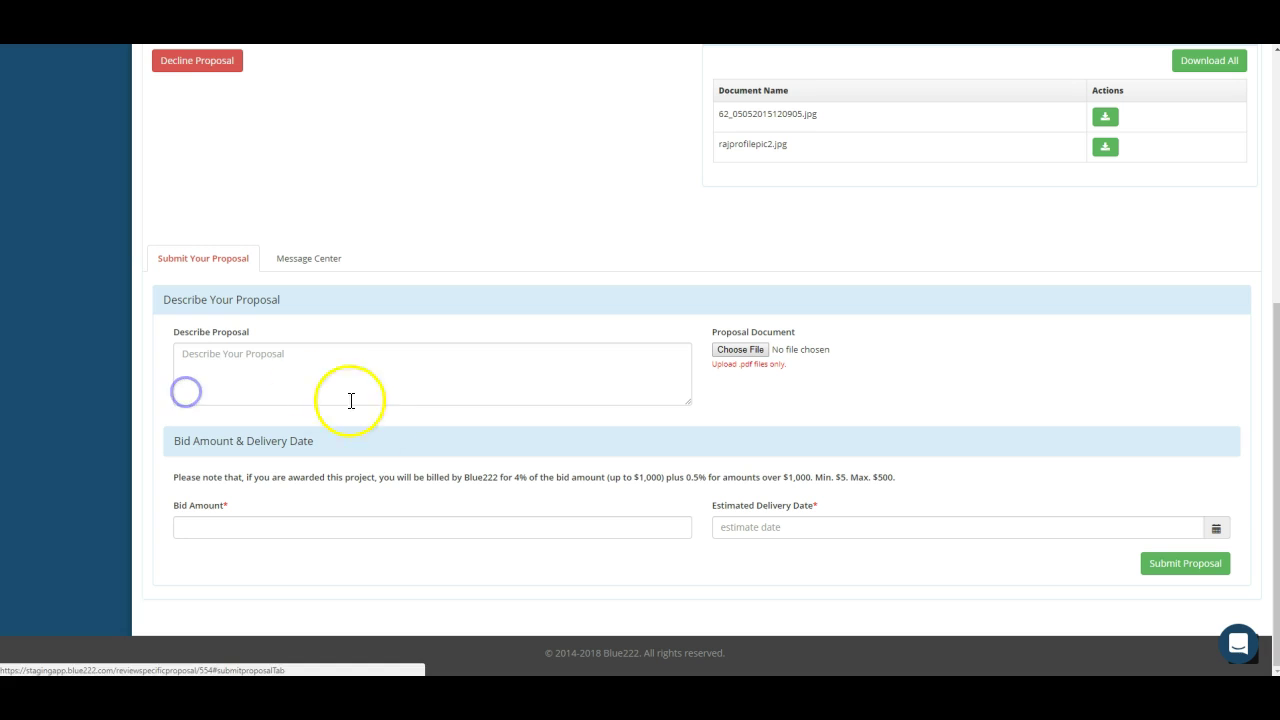
Fill the proposal with a bid amount of $1,234.00 and an estimated delivery date of 27 July 2018 in the 3 PM hour
click(218, 363)
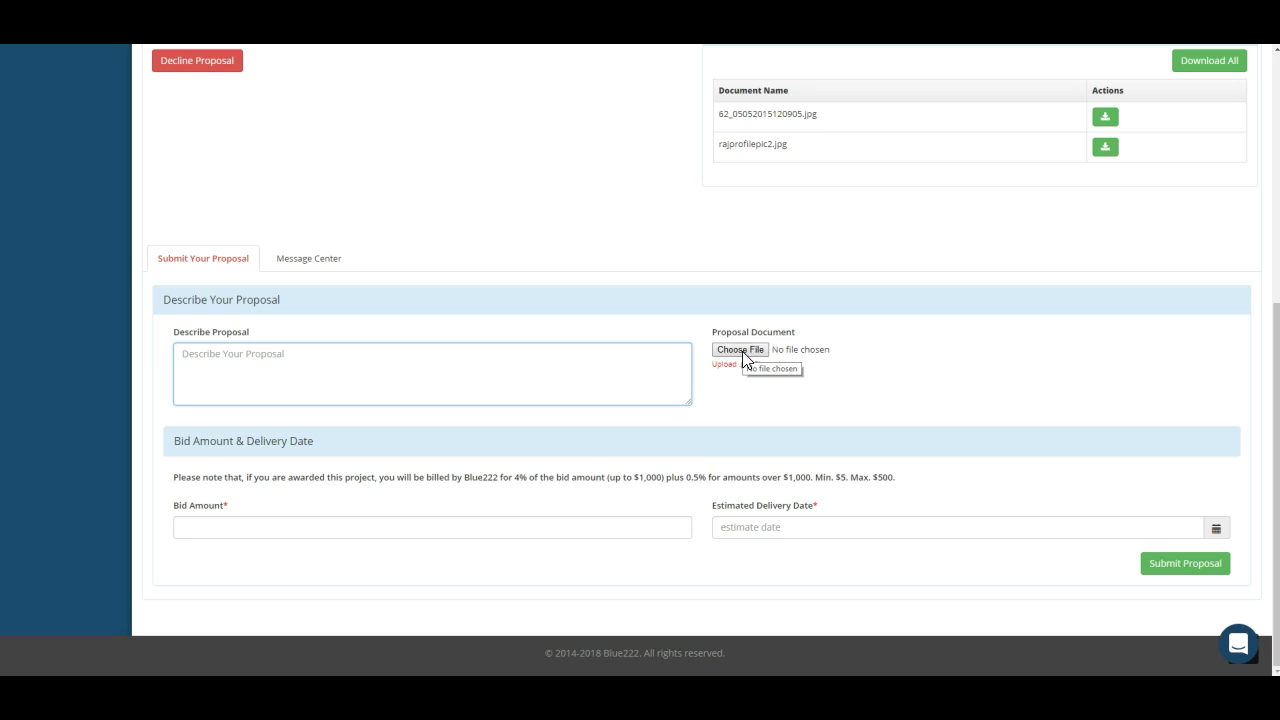
click(455, 527)
click(224, 548)
click(937, 527)
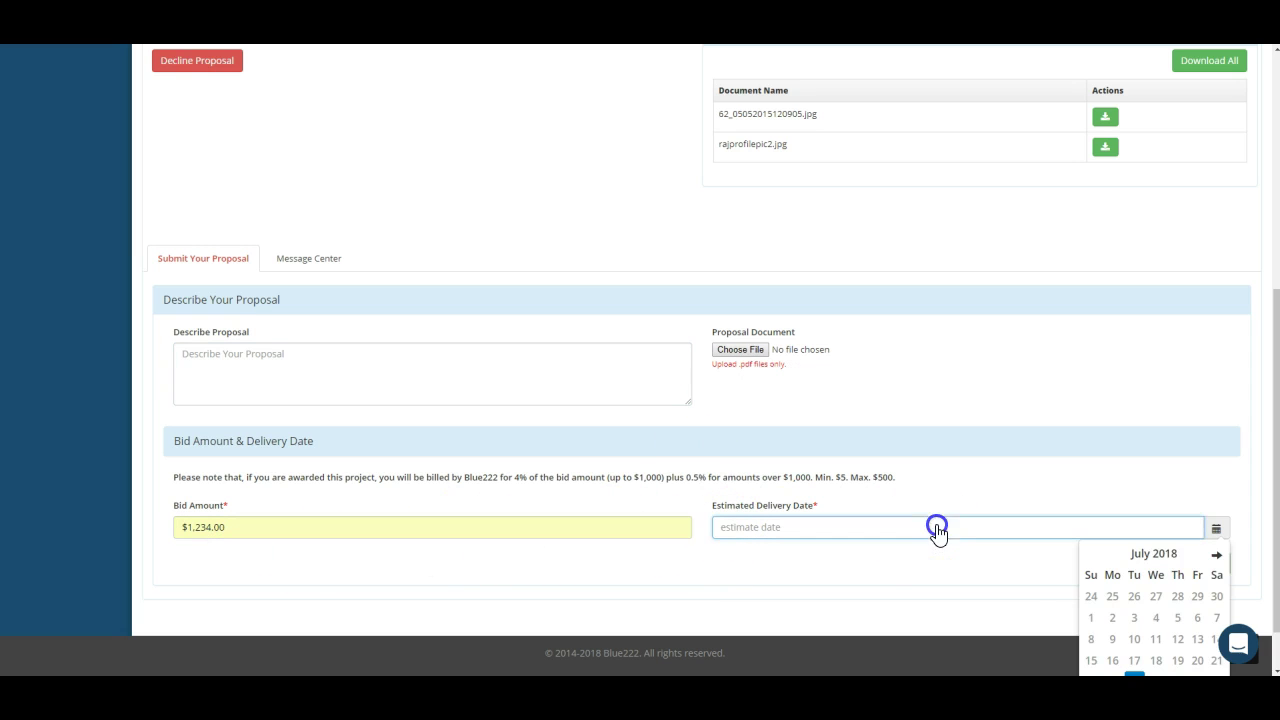
scroll(1040, 590, down, 1)
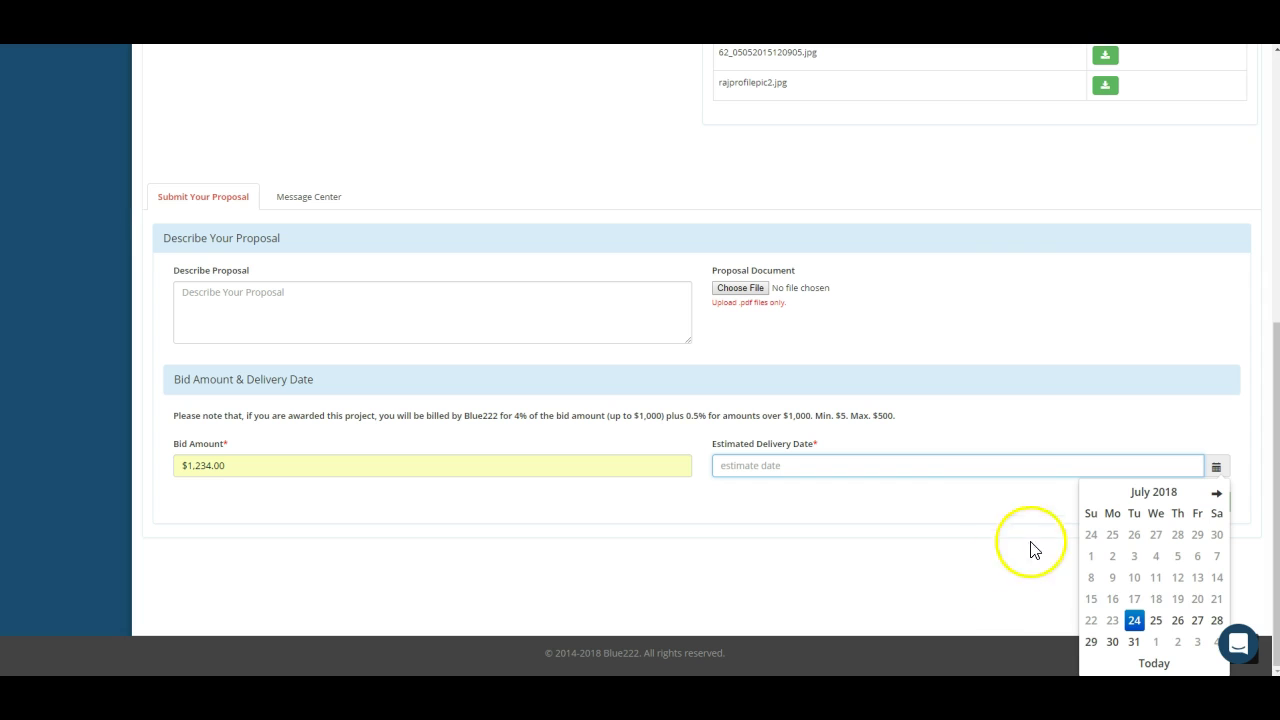
click(1201, 628)
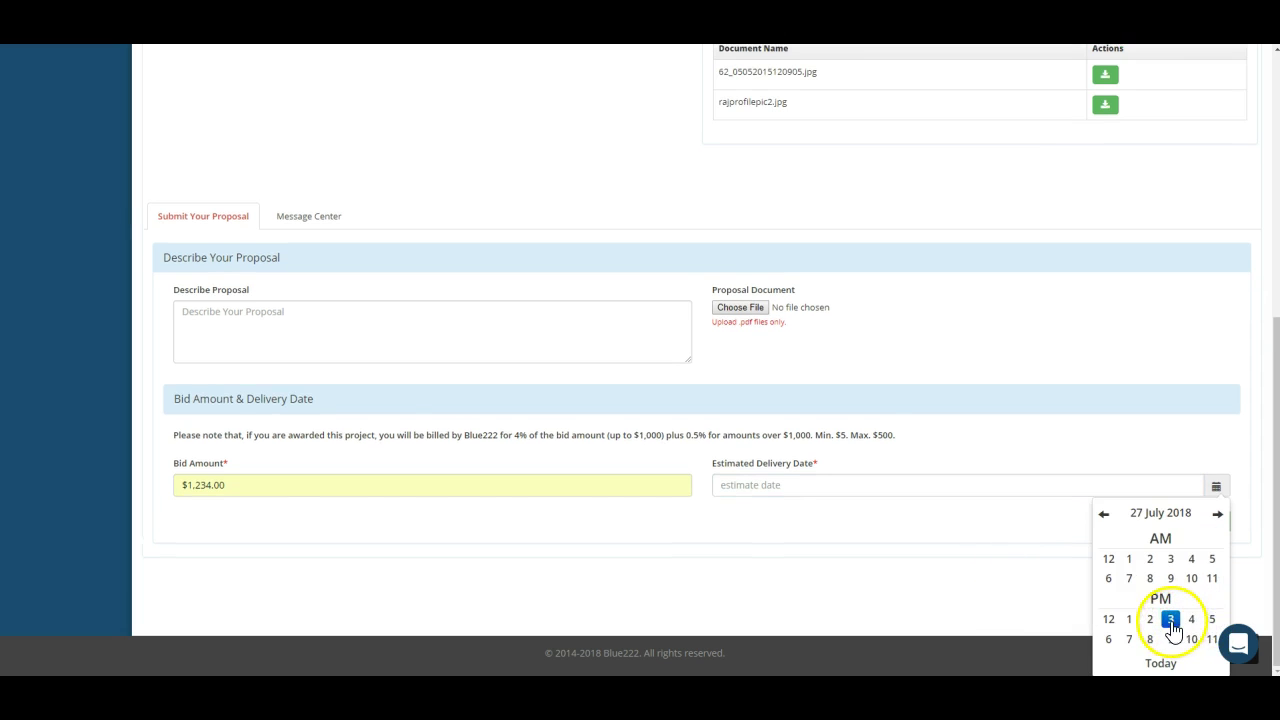
click(1170, 620)
click(1108, 601)
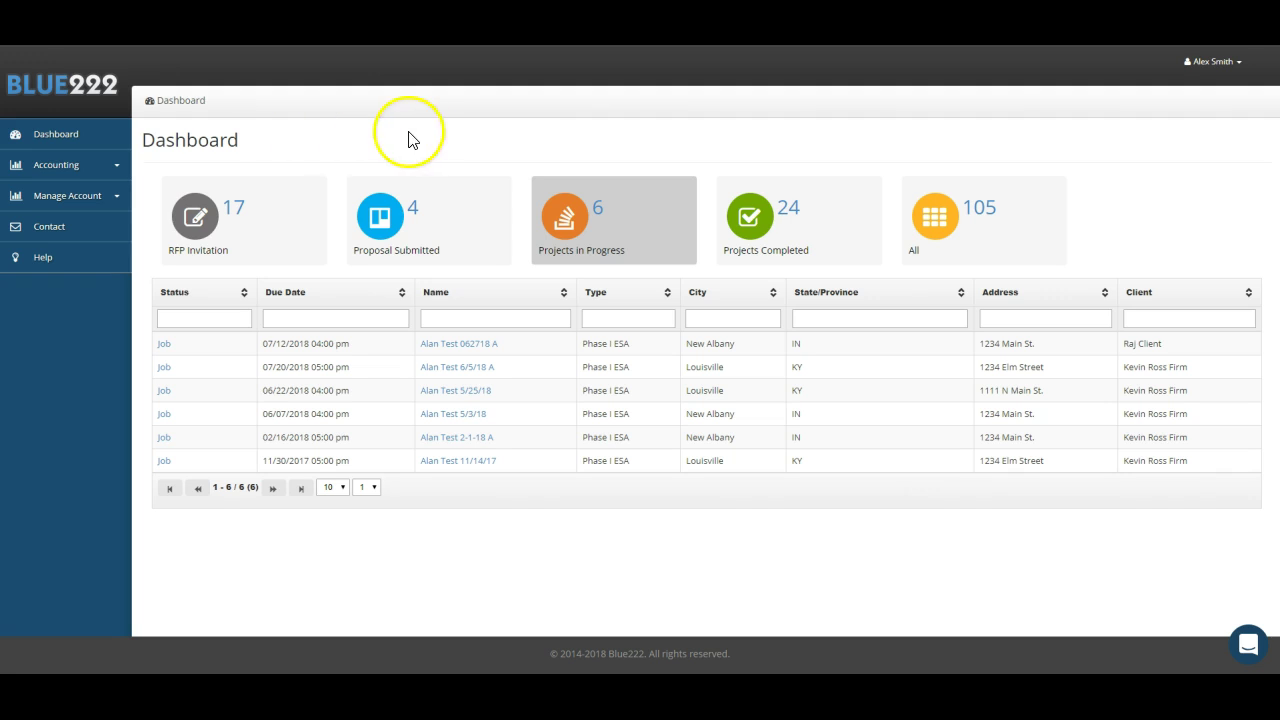
Open the Louisville project in progress due 07/20/2018 and review its RFP information, client information and project files
click(598, 212)
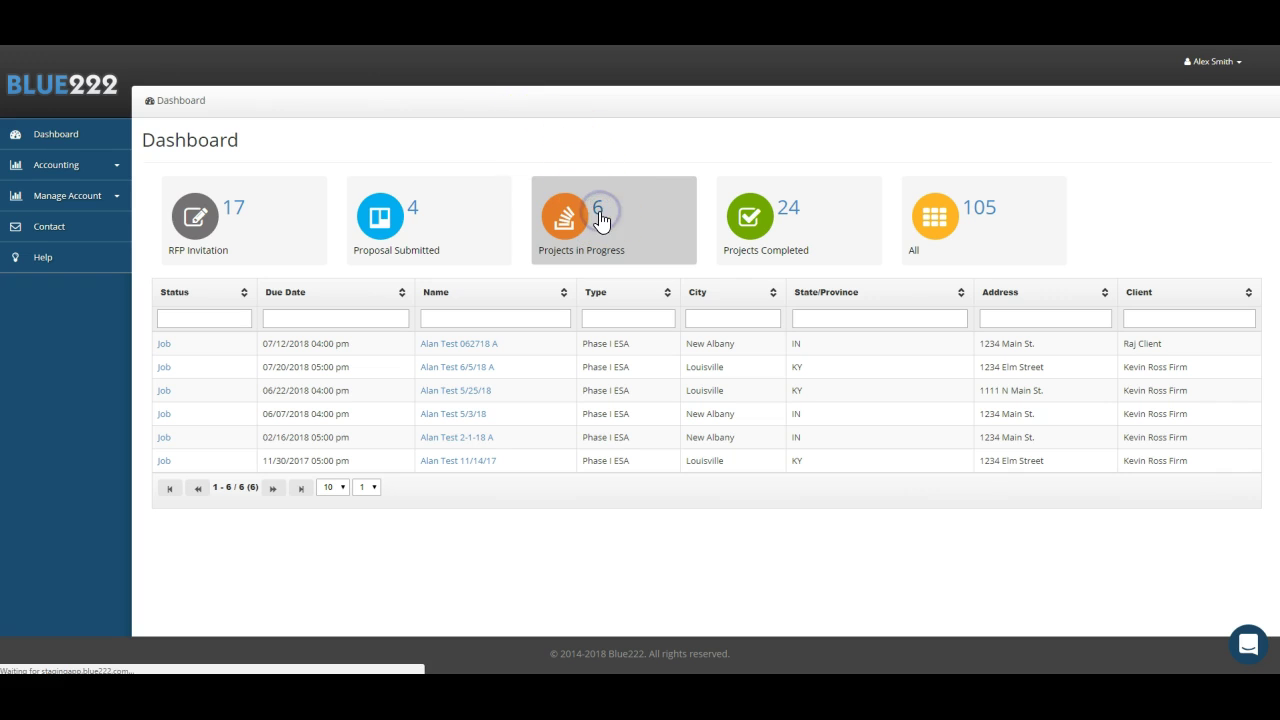
click(451, 370)
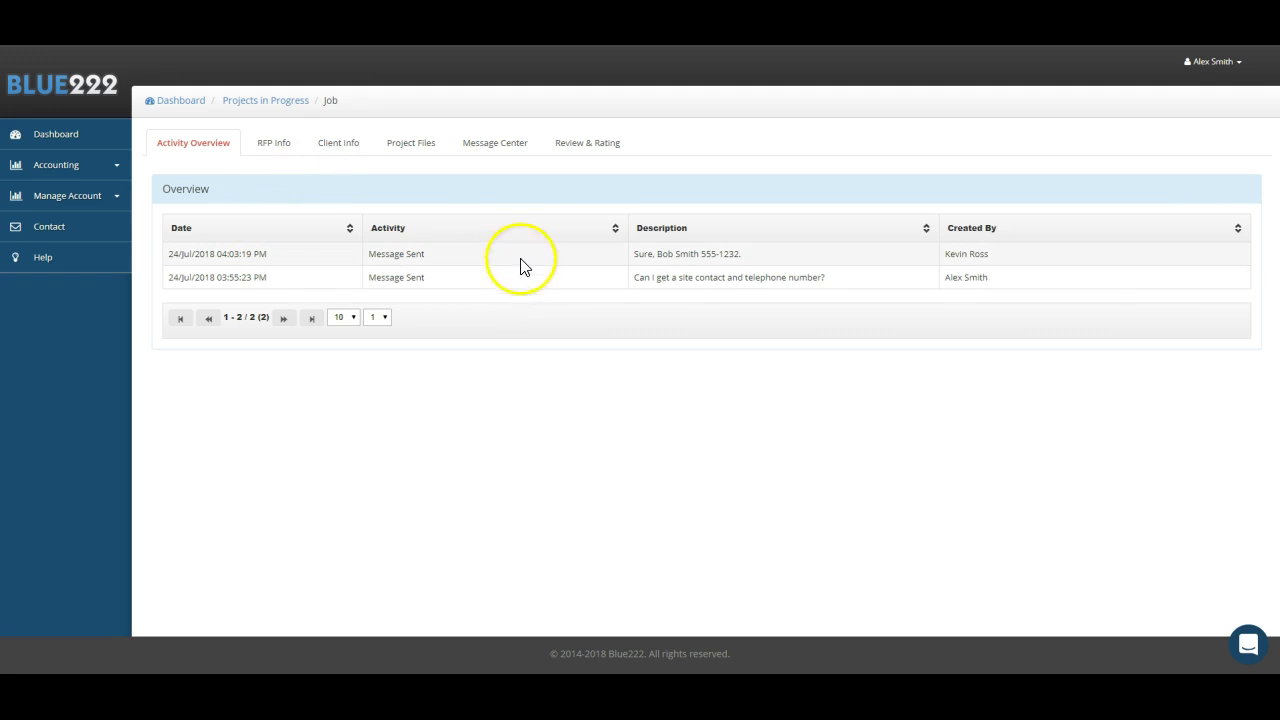
click(275, 146)
scroll(360, 283, down, 2)
scroll(362, 287, up, 1)
scroll(365, 270, up, 1)
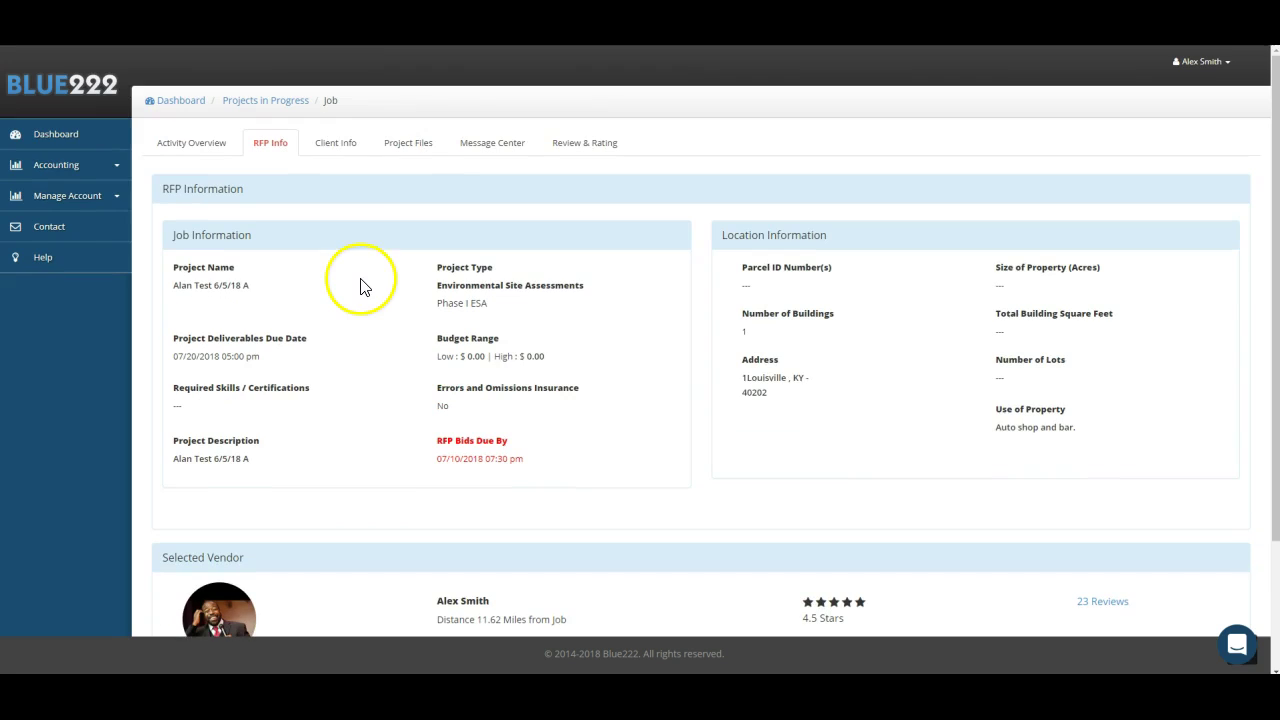
click(340, 150)
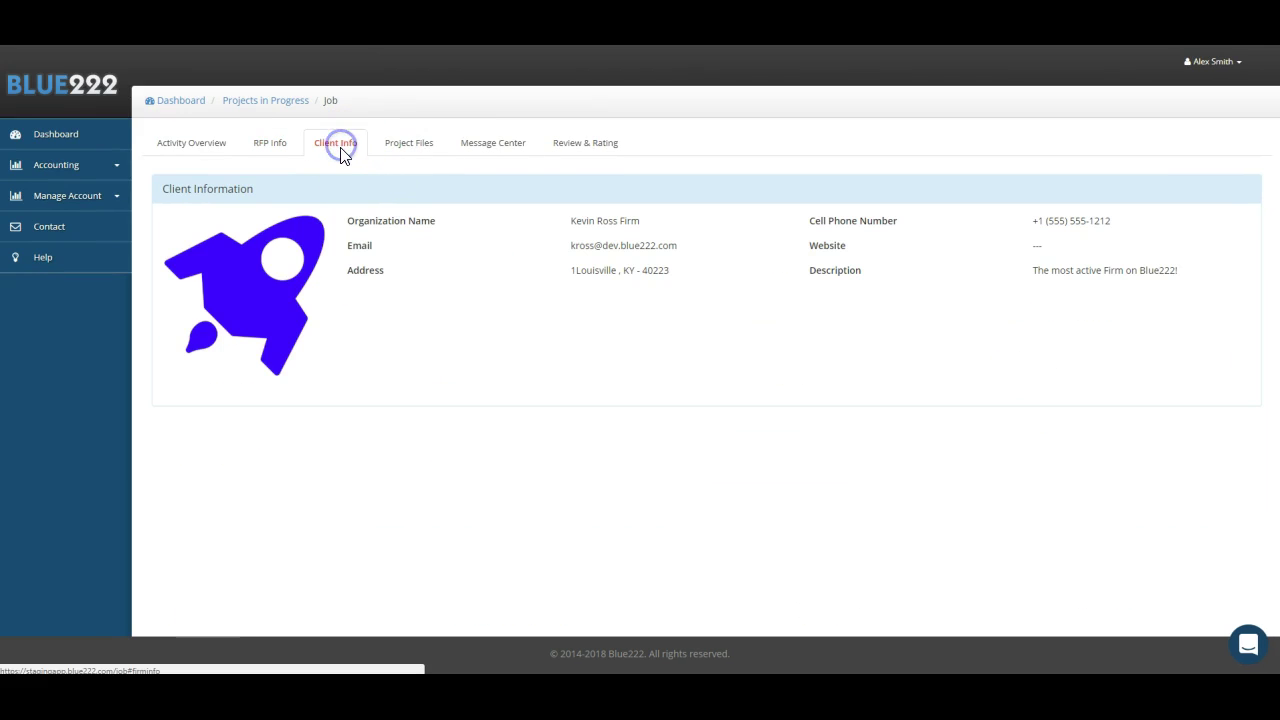
click(410, 150)
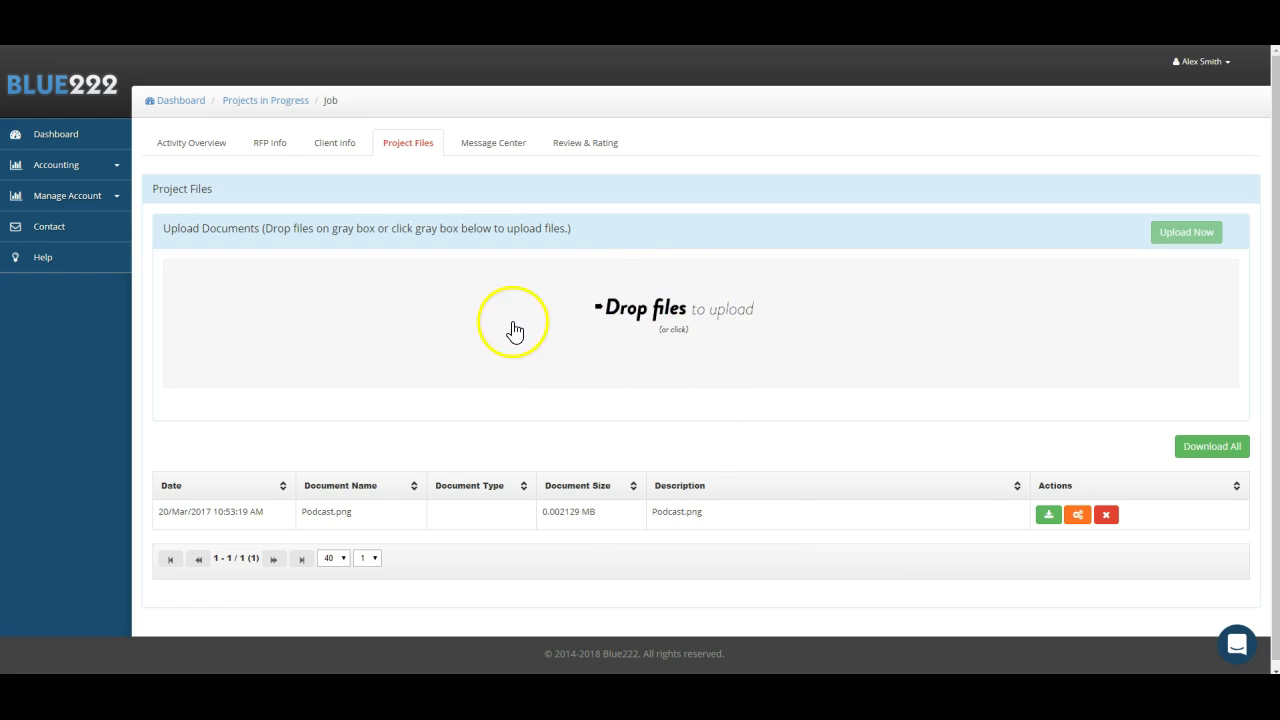
Review the project's message center and its review and rating section, and open the accounting overview
click(496, 147)
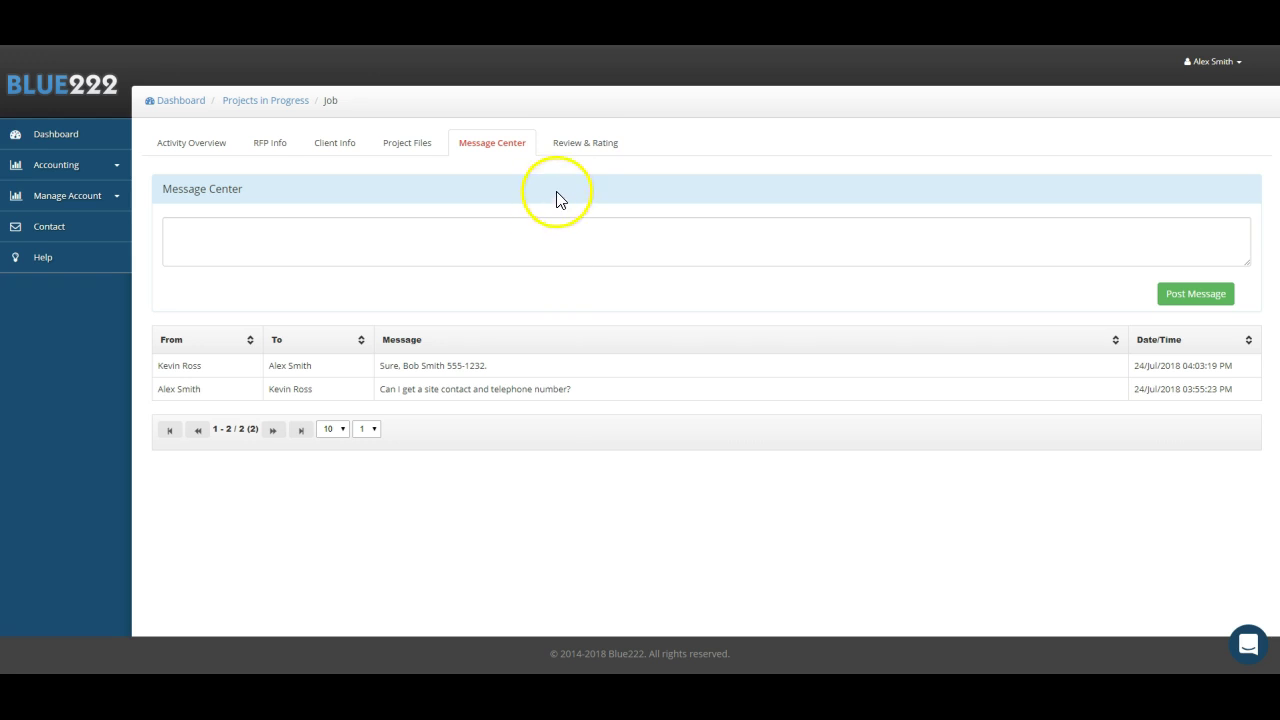
click(588, 150)
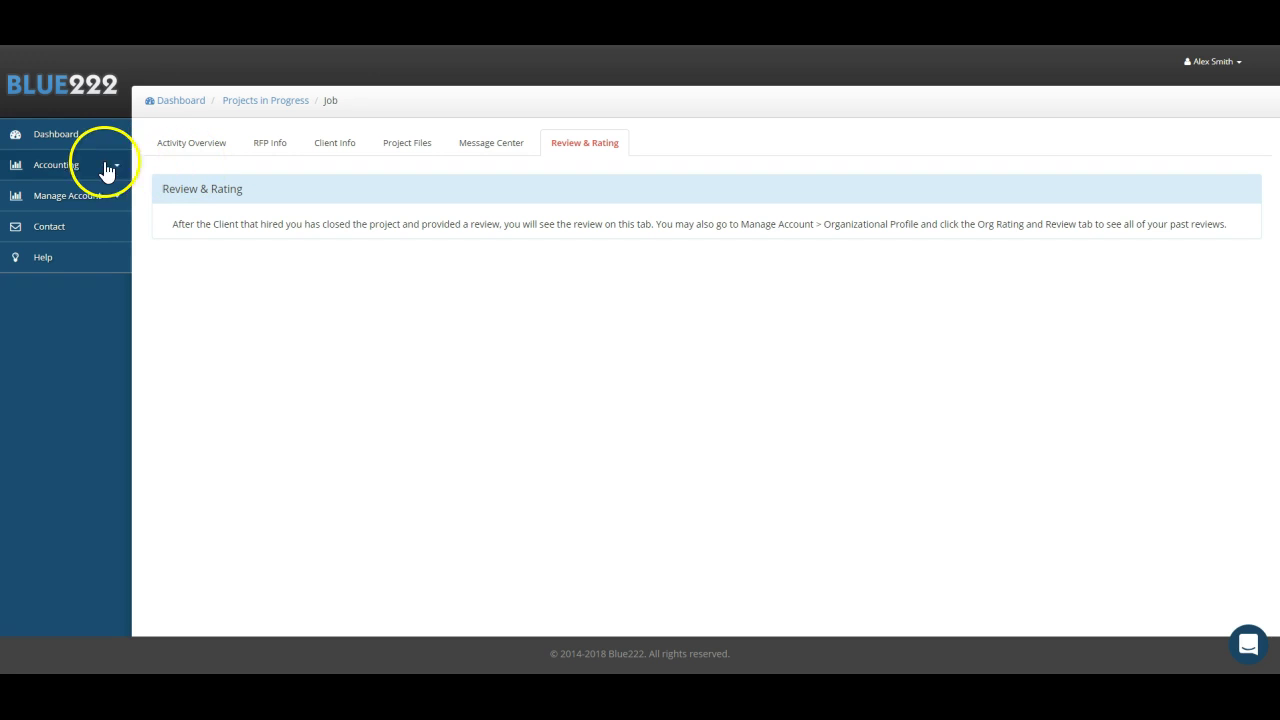
click(55, 170)
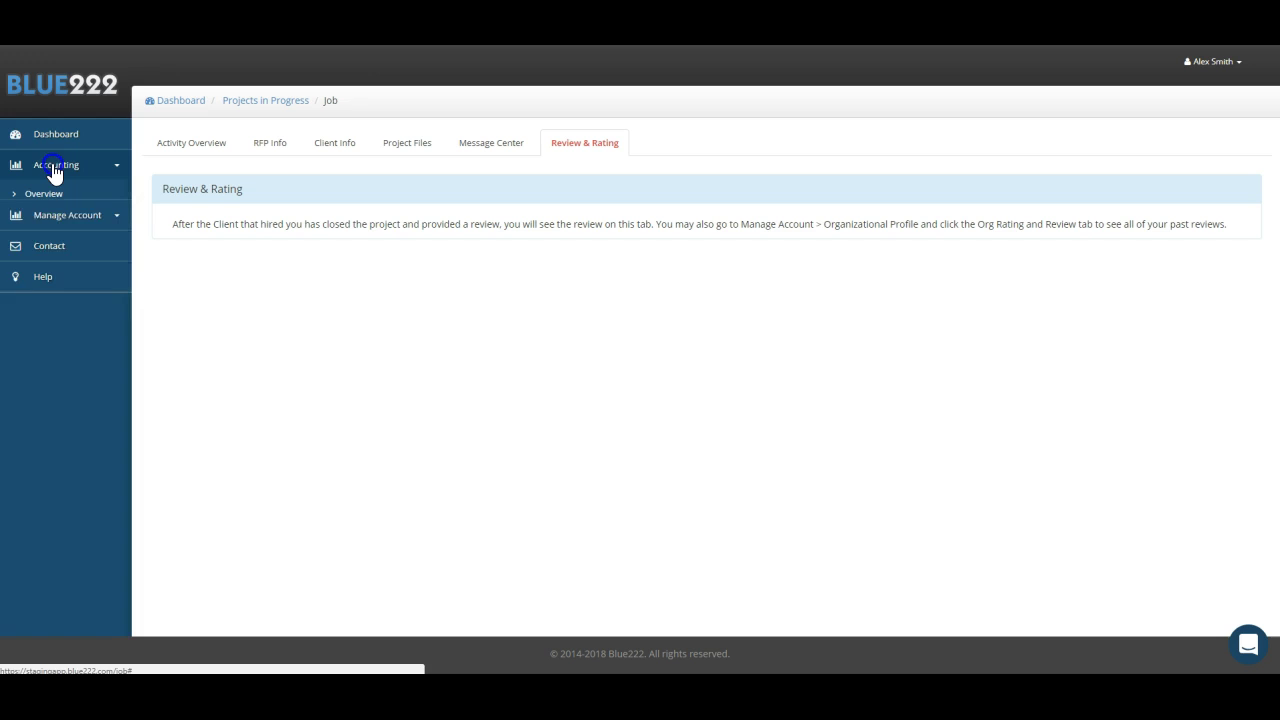
click(47, 194)
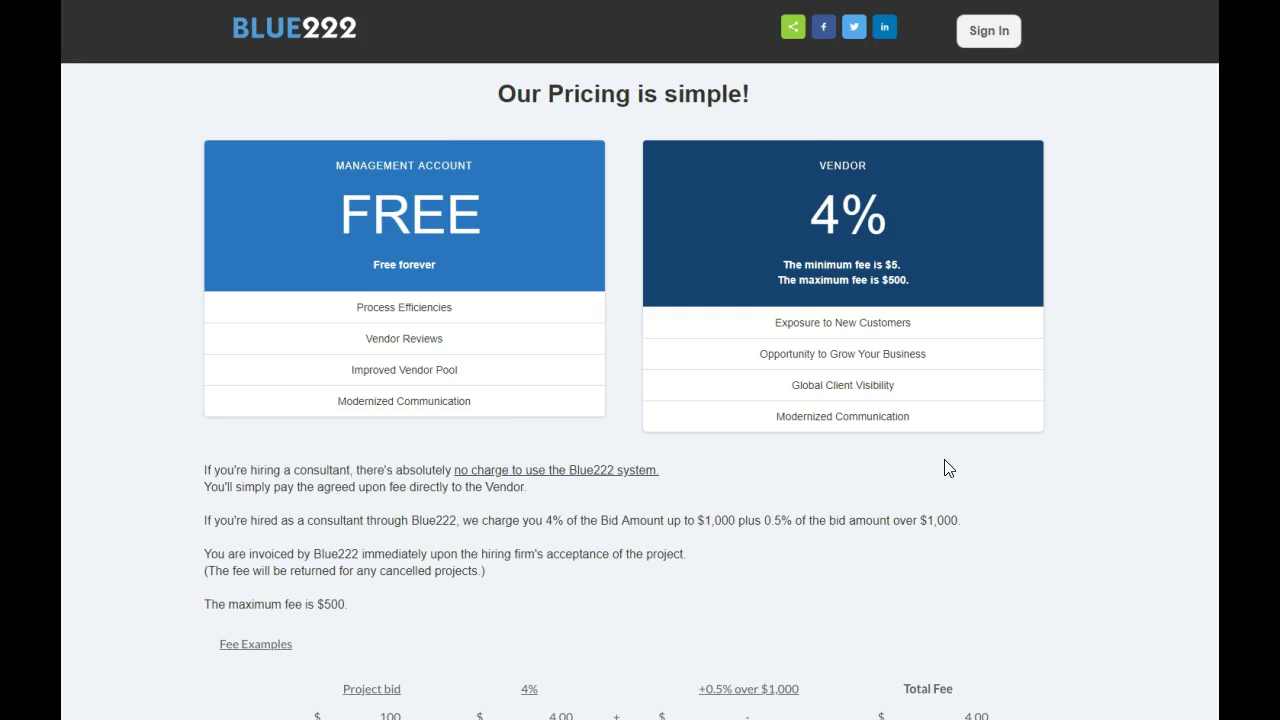
Examine the vendor fee terms and the fee examples table on the pricing page, and go to the Blue222 home page
scroll(948, 468, down, 1)
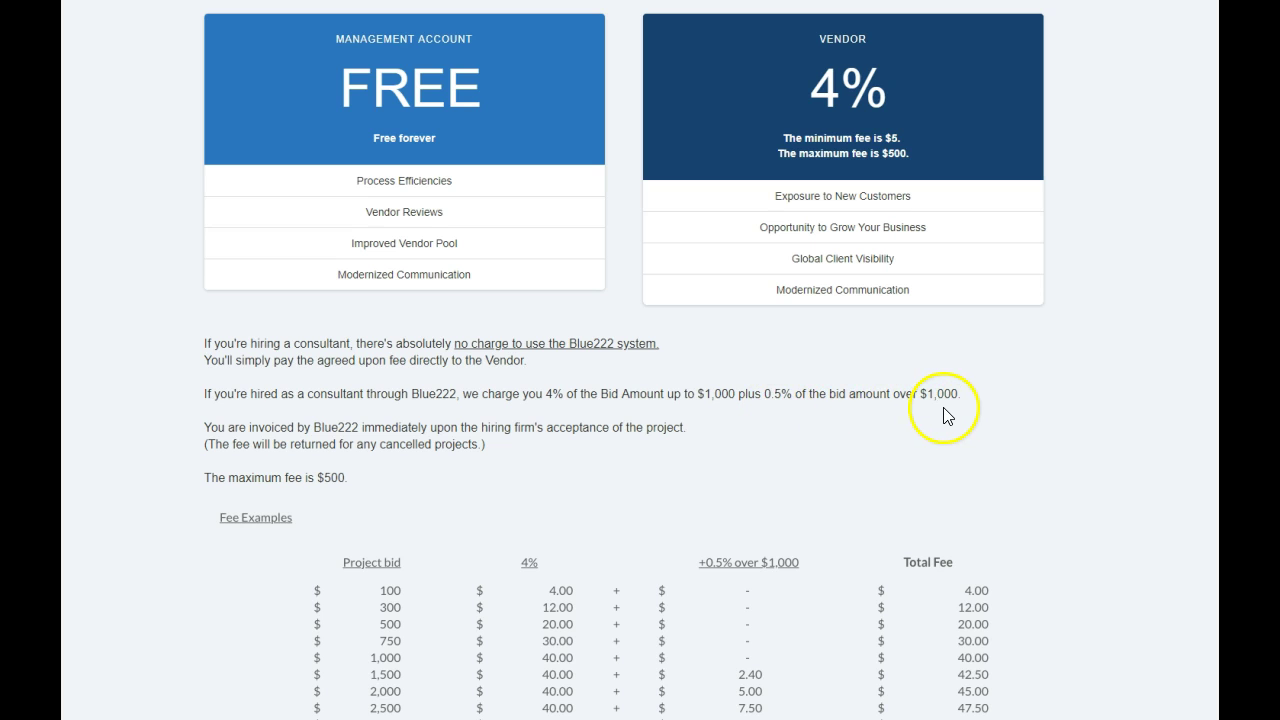
scroll(1114, 477, down, 3)
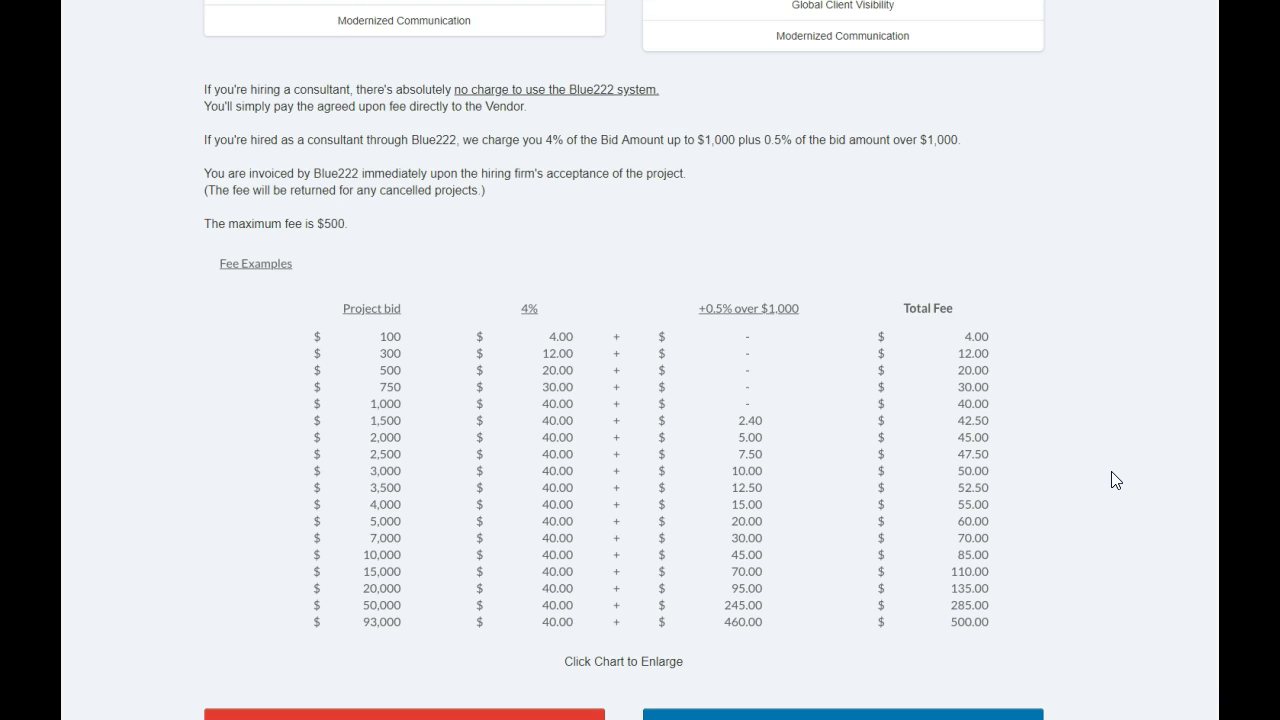
scroll(1116, 481, down, 1)
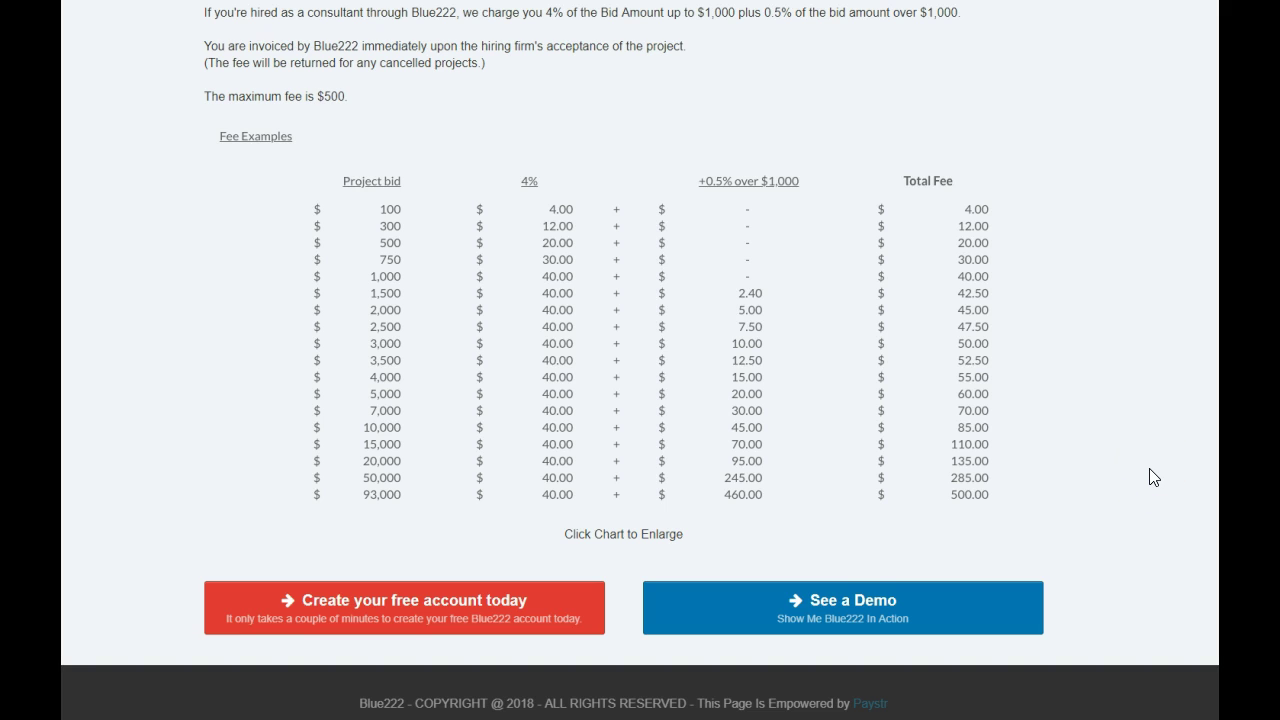
scroll(1153, 477, up, 4)
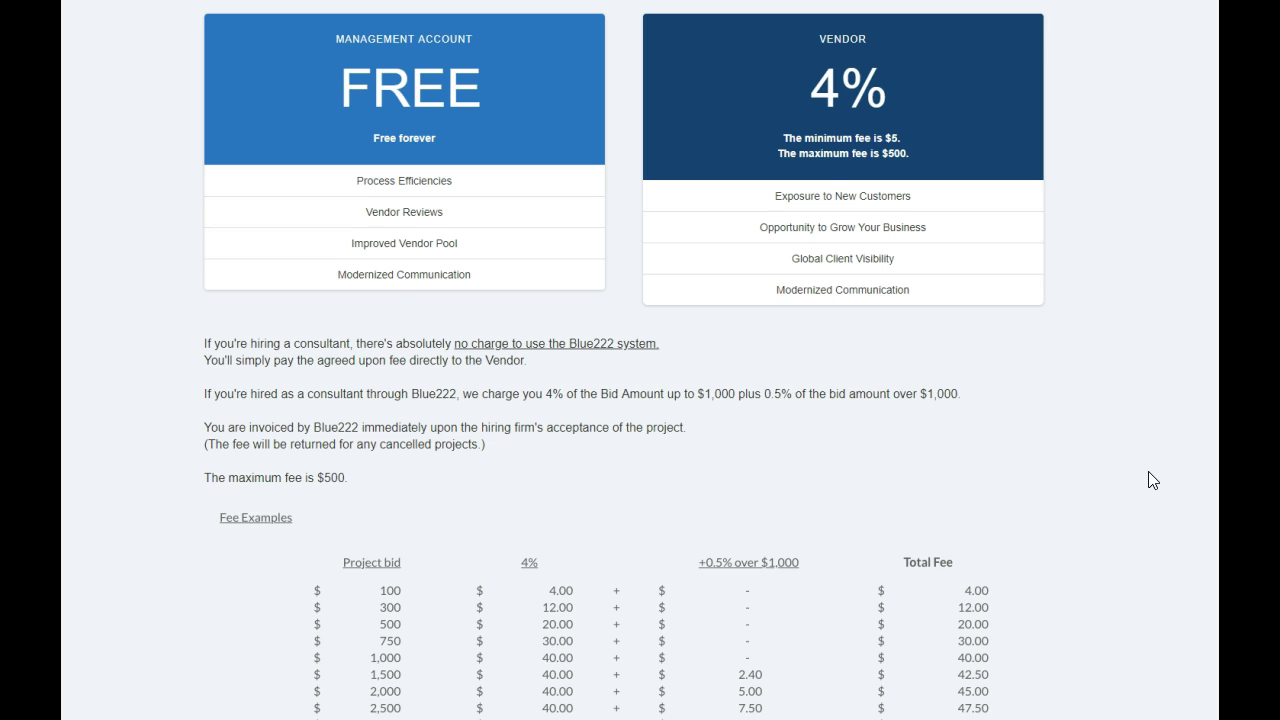
scroll(1154, 478, down, 4)
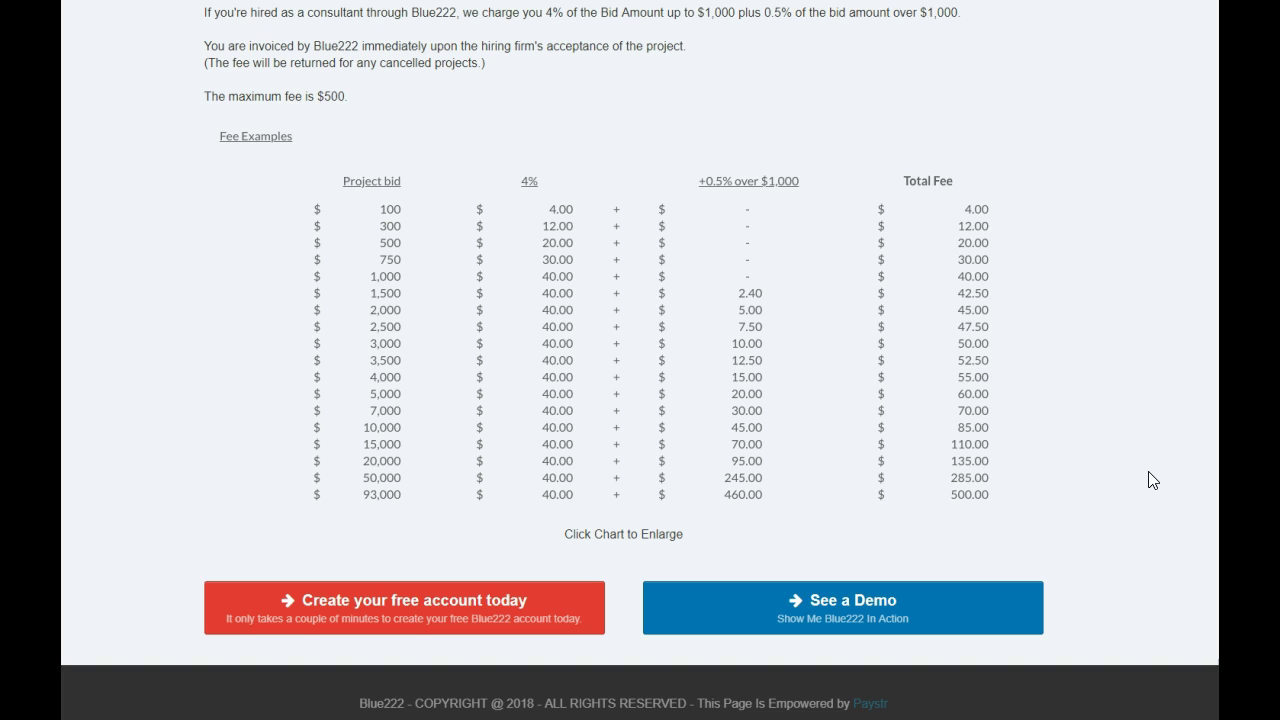
click(251, 200)
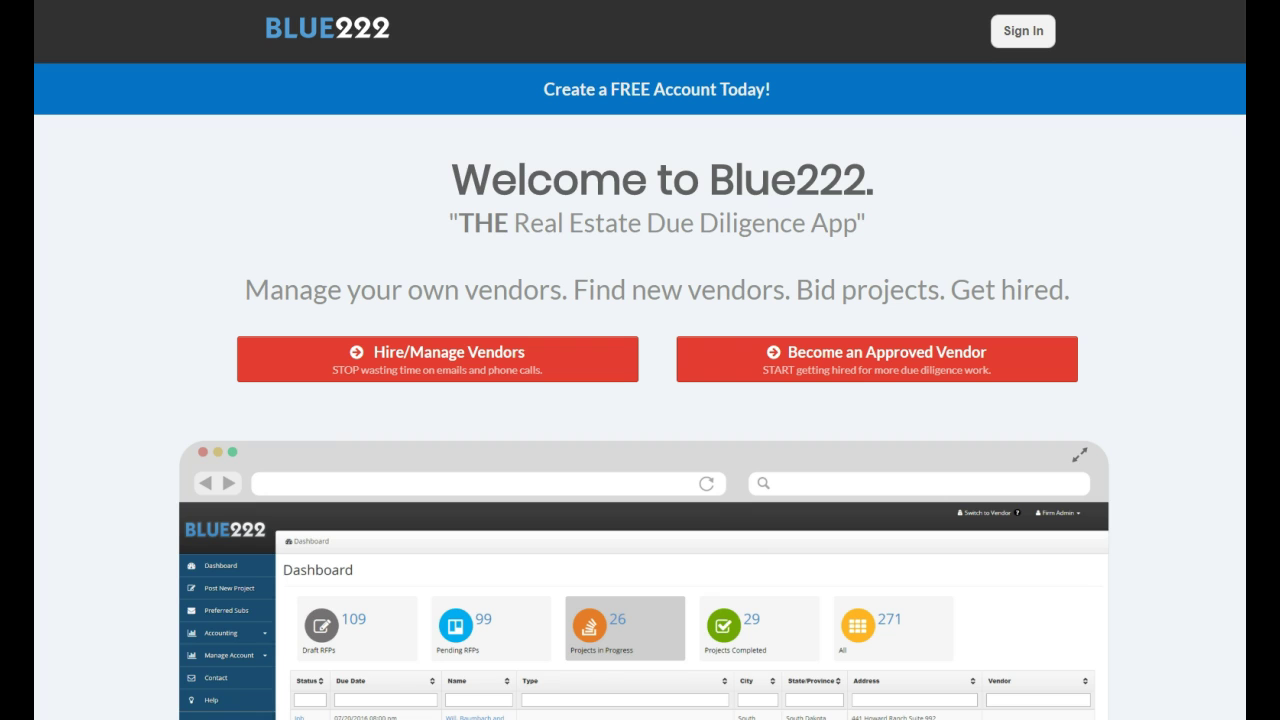